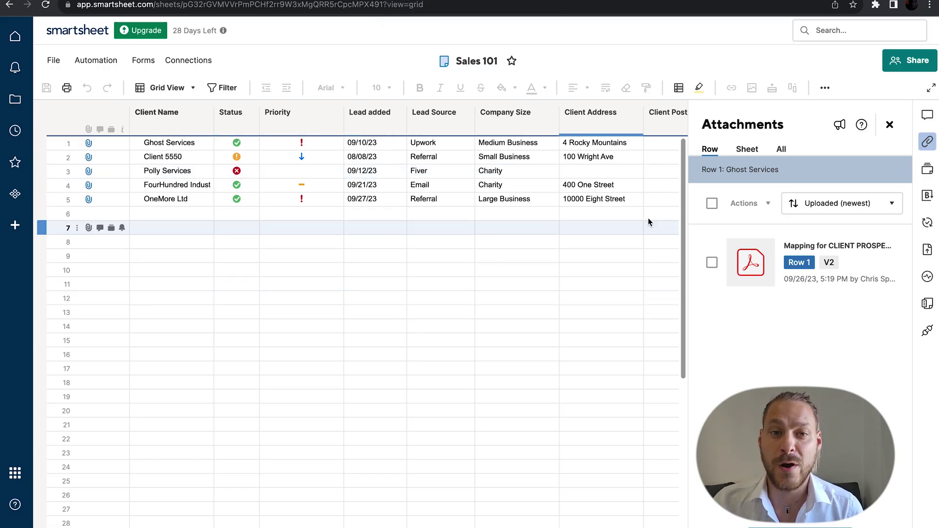
Close the Attachments panel and scroll across all Sales 101 columns, ending back at Client Name.
left_click(889, 126)
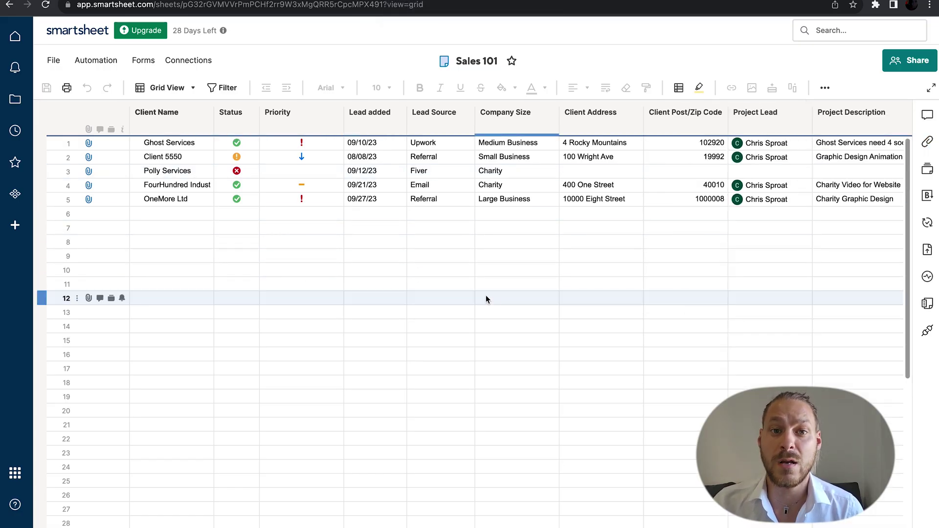
scroll(482, 300, "right", 10)
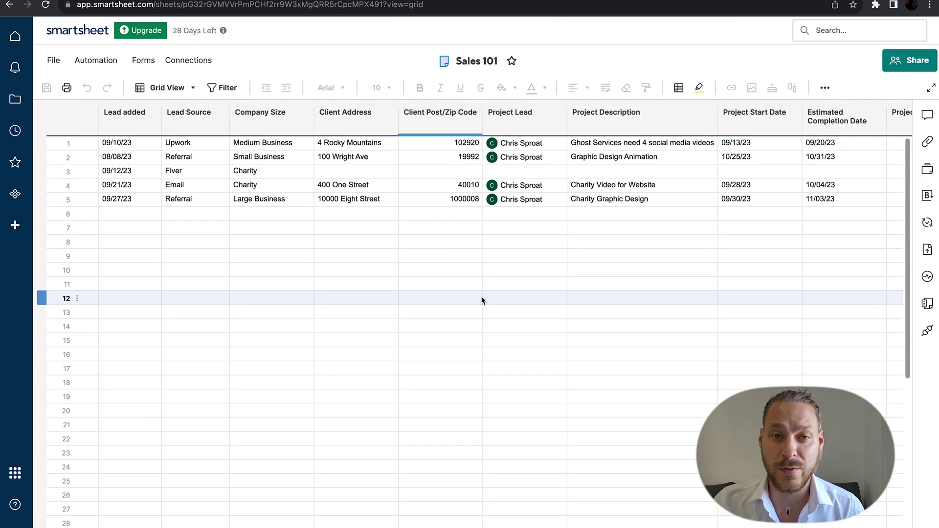
scroll(481, 300, "left", 10)
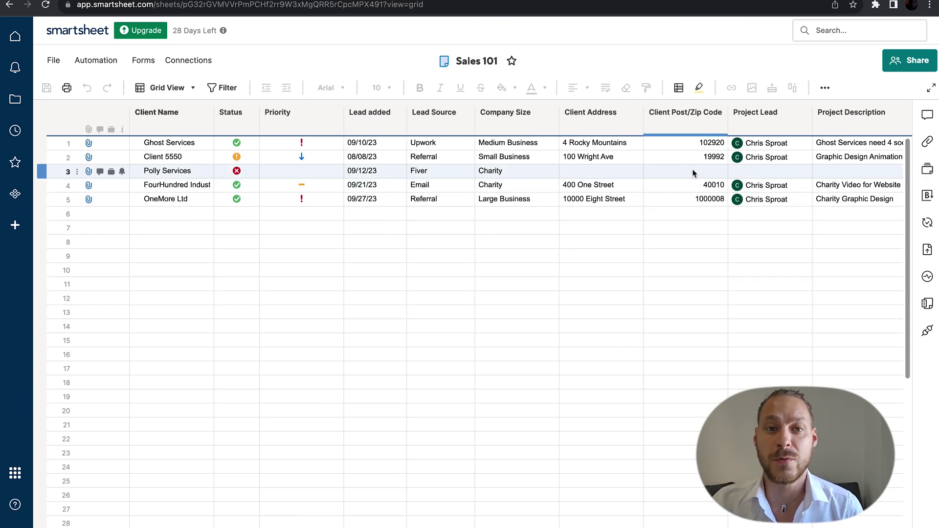
scroll(695, 173, "right", 10)
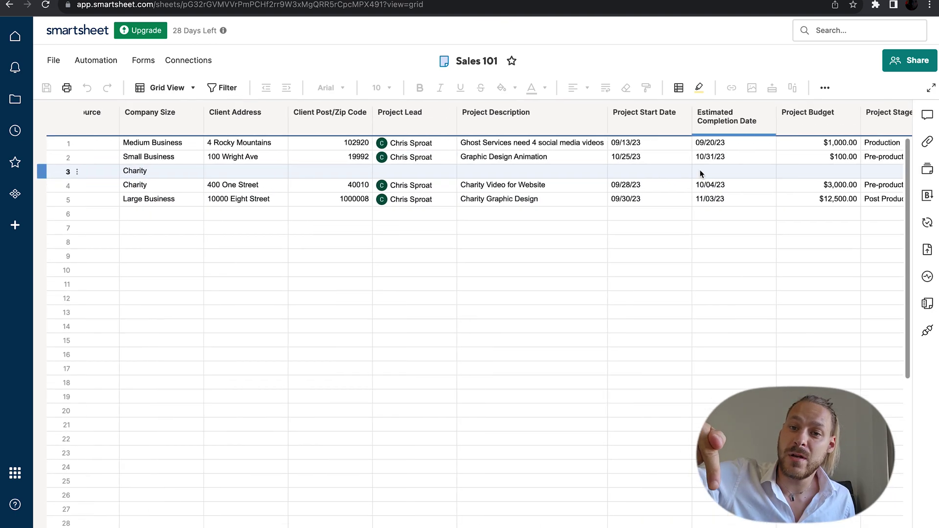
scroll(701, 173, "right", 3)
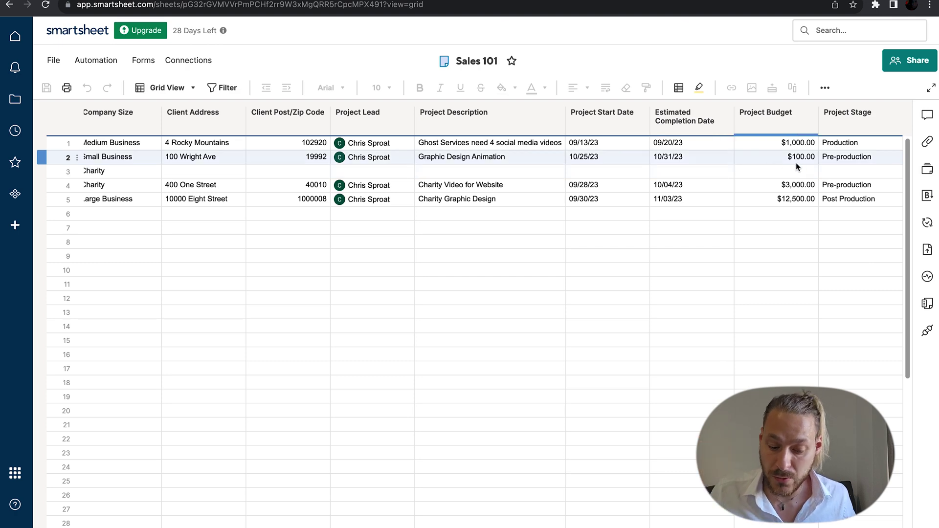
scroll(573, 174, "left", 13)
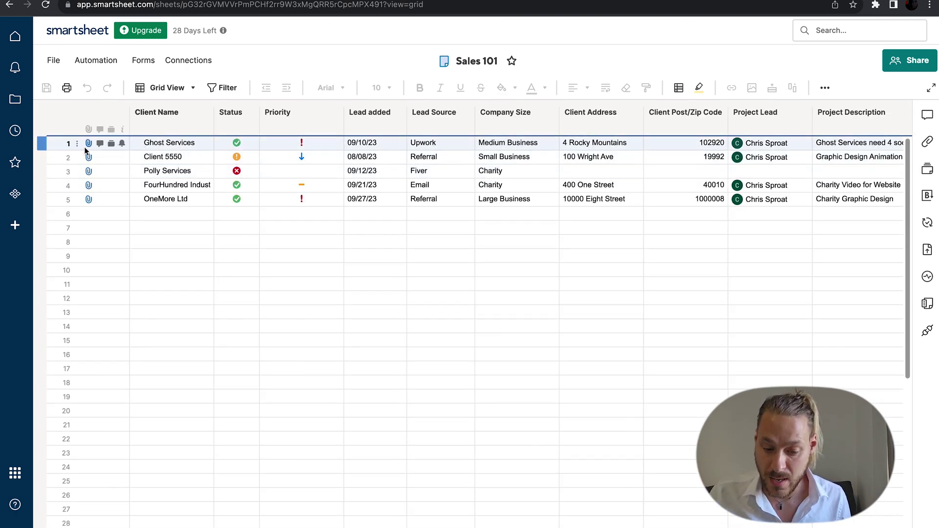
View Ghost Services' 'Mapping for CLIENT PROSPECTUS test1.pdf' attachment, then close the viewer.
left_click(88, 144)
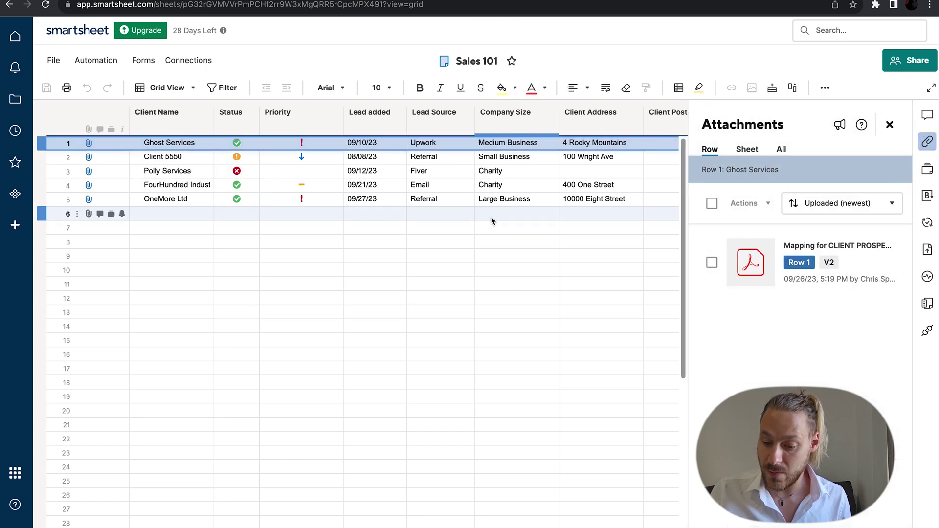
left_click(797, 249)
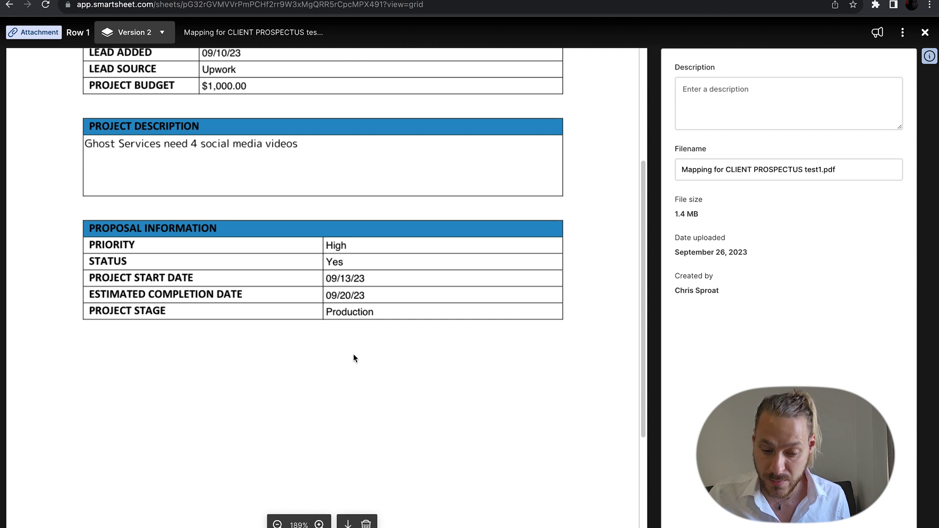
scroll(353, 358, "up", 4)
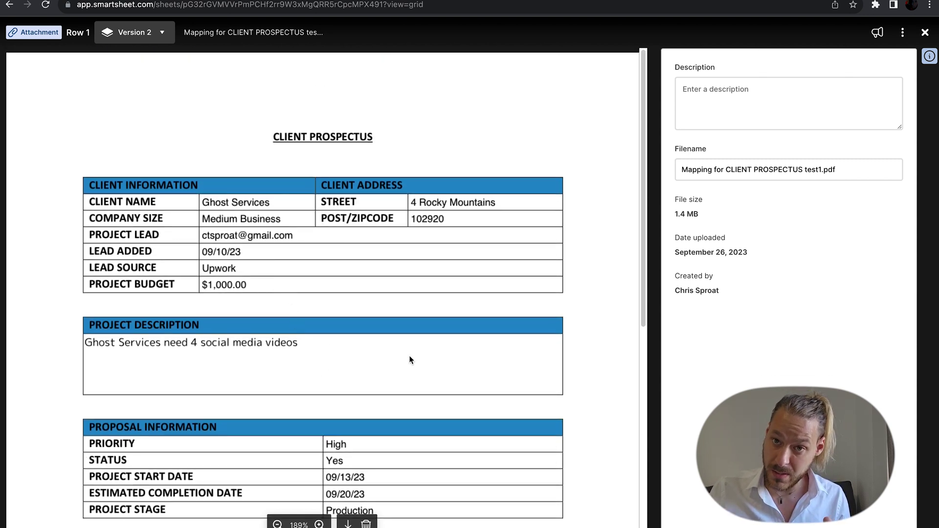
left_click(925, 33)
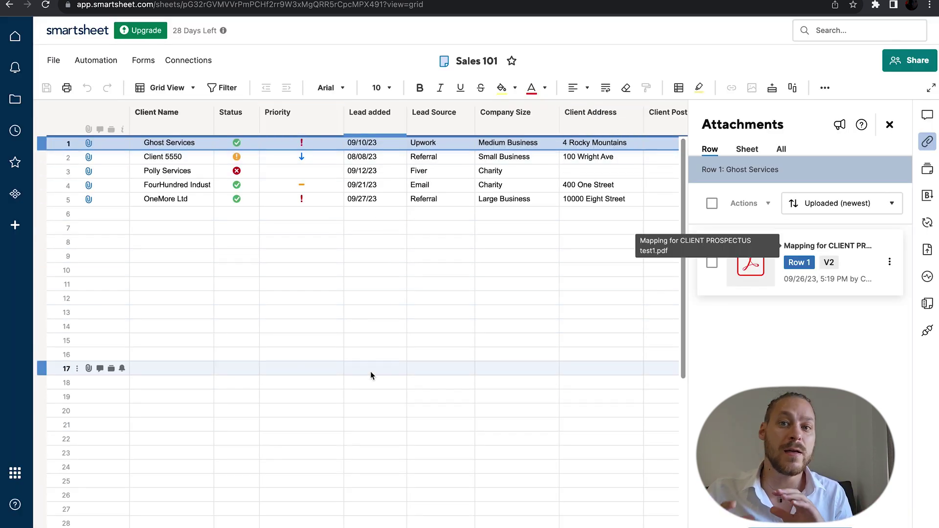
Insert a checkbox column named 'Generate Document' to the left of Priority.
left_click(263, 128)
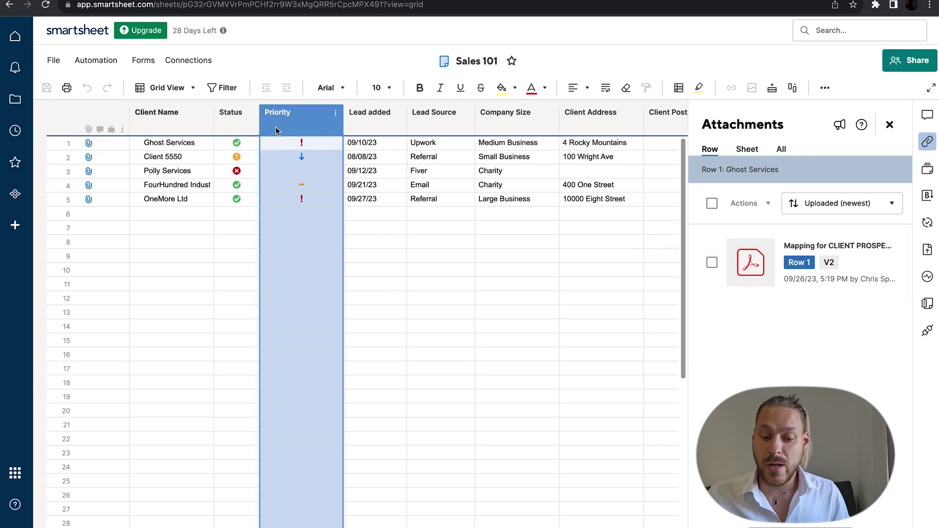
left_click(336, 114)
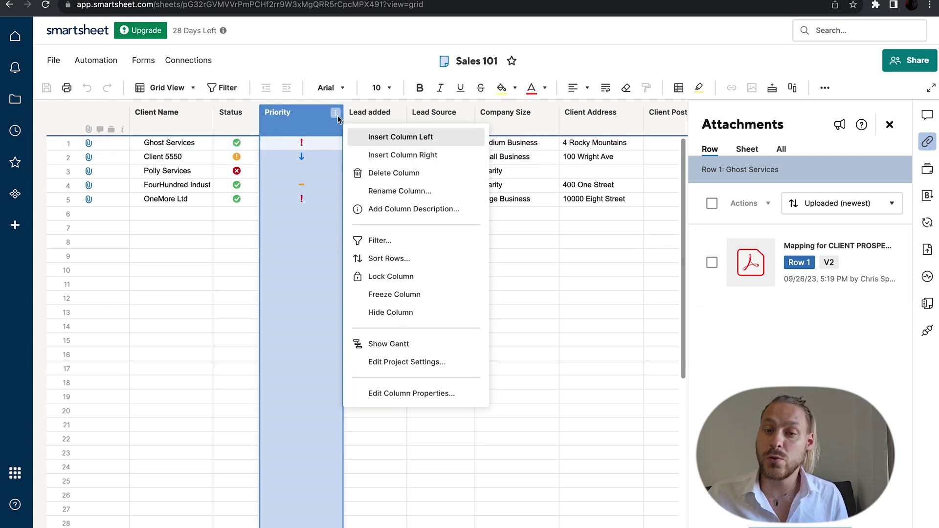
left_click(383, 138)
type("Generate")
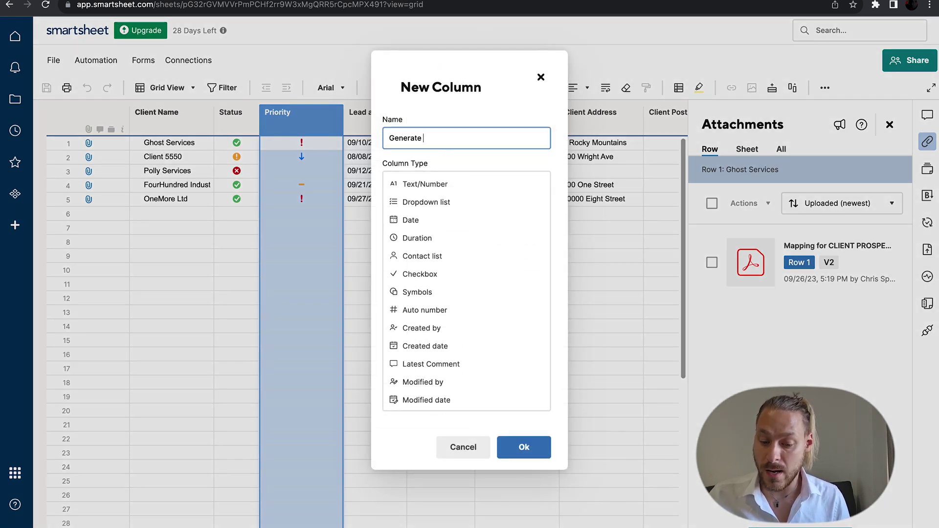
type(" Document")
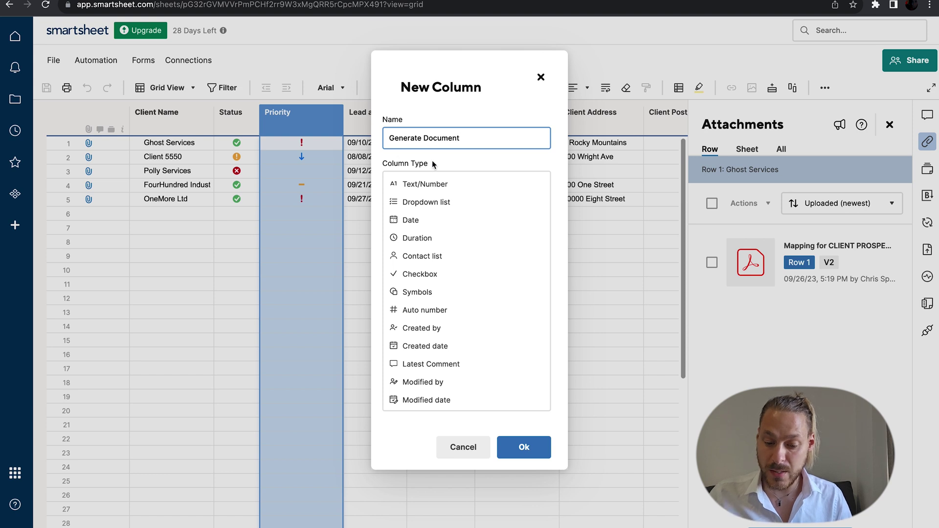
left_click(454, 272)
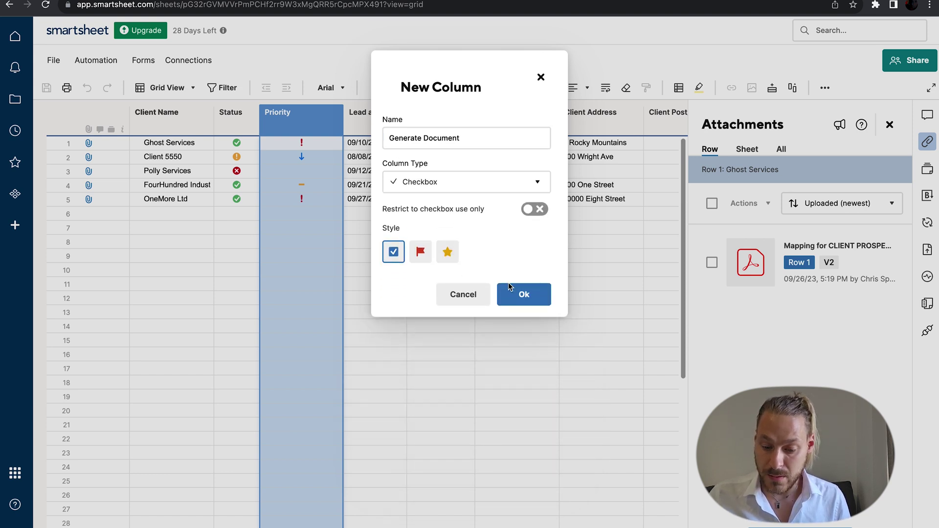
left_click(525, 294)
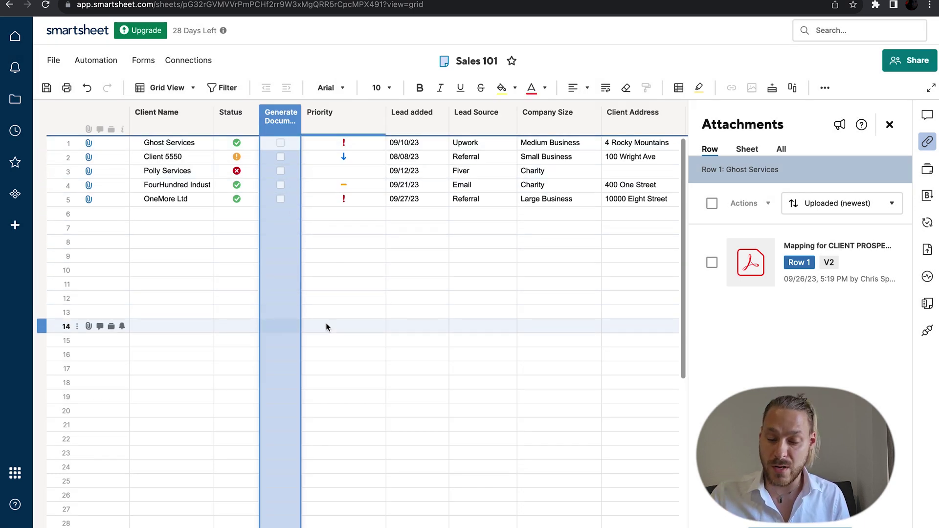
left_click(110, 61)
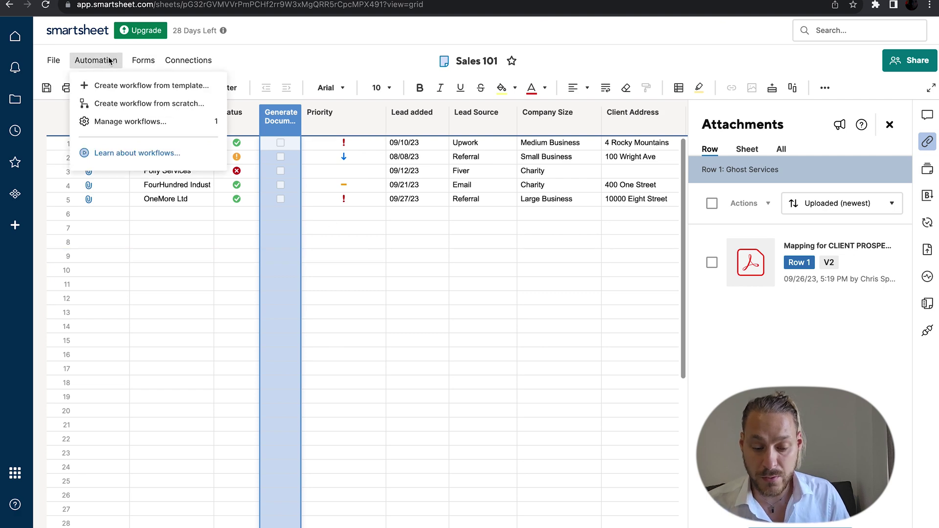
Open Create workflow from template and browse the Workflow Template Gallery.
left_click(150, 86)
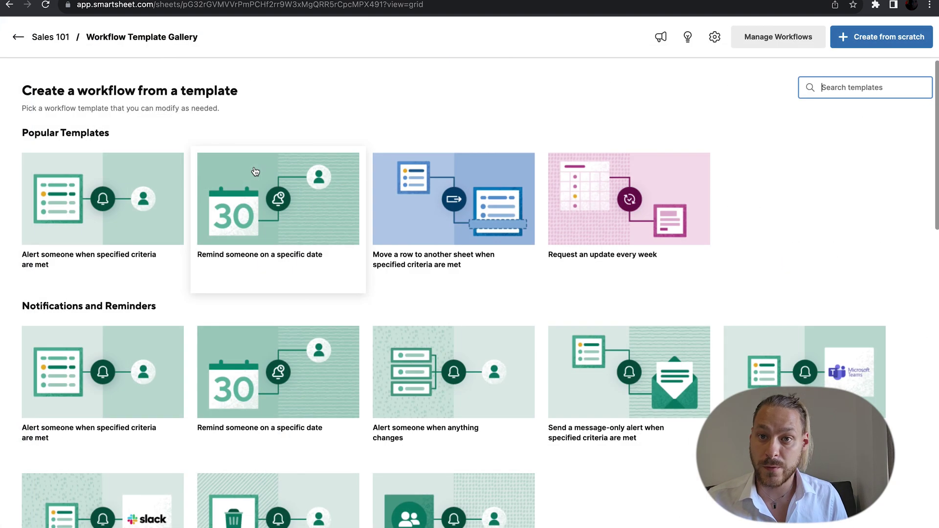
scroll(391, 302, "down", 1)
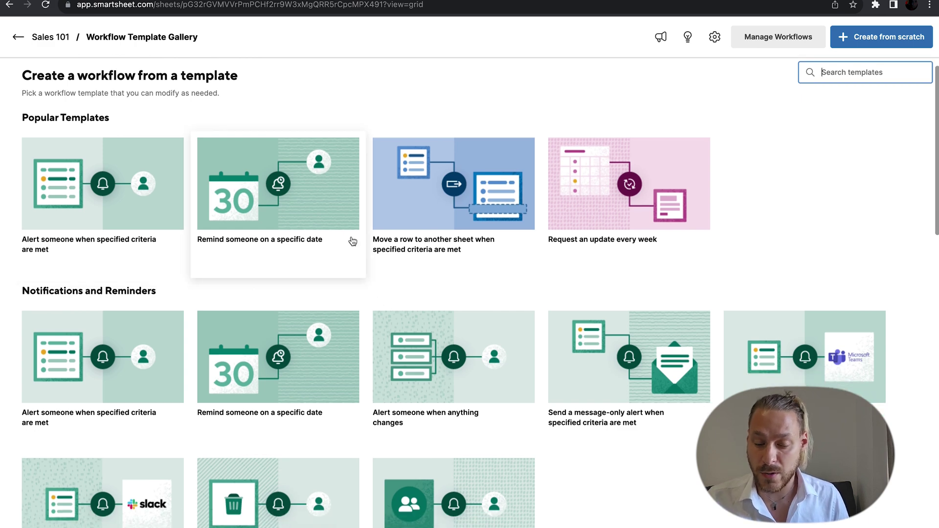
scroll(568, 335, "down", 3)
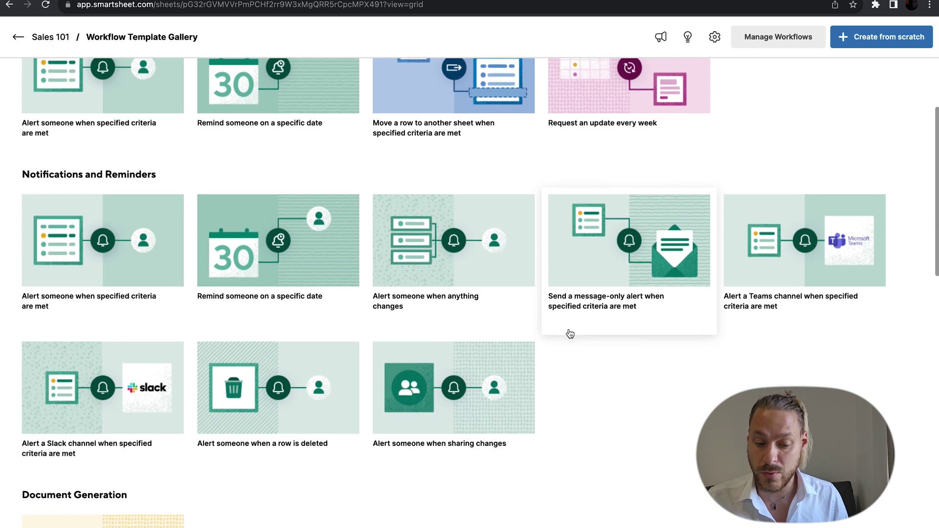
scroll(570, 334, "down", 4)
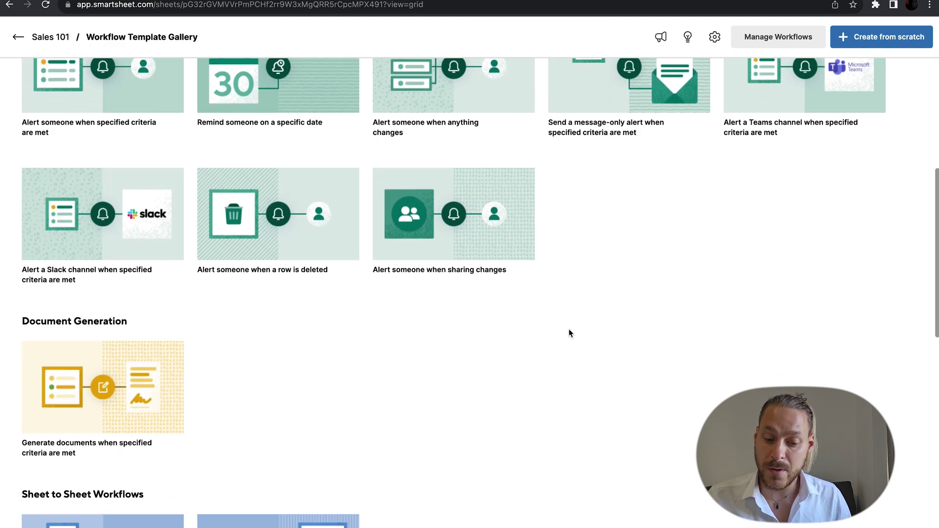
scroll(570, 334, "up", 7)
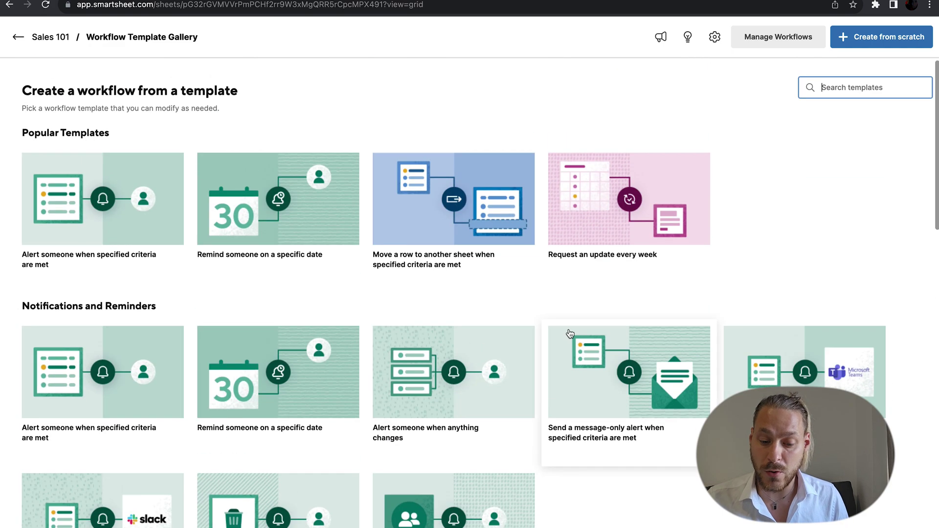
Create a blank workflow titled Generate Documentation Automation : "Generate Document" > 'Checked'.
left_click(901, 43)
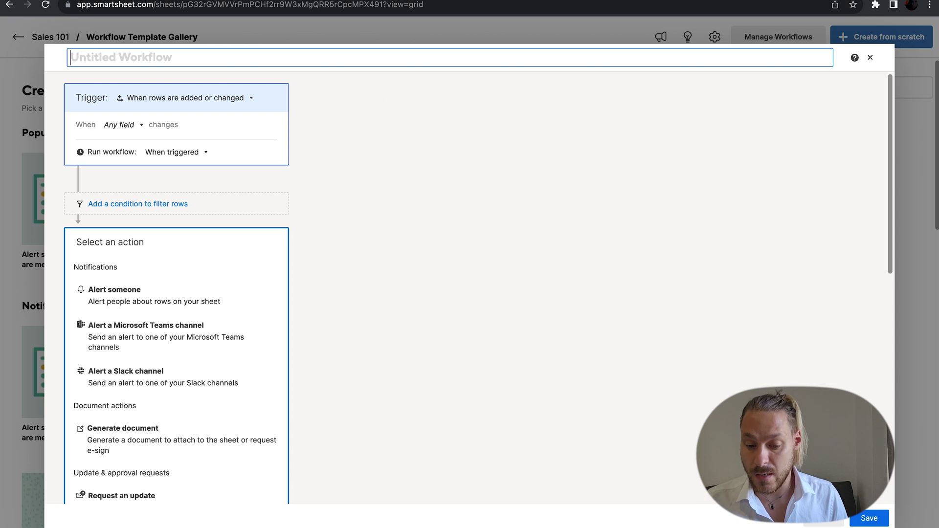
type("Gener")
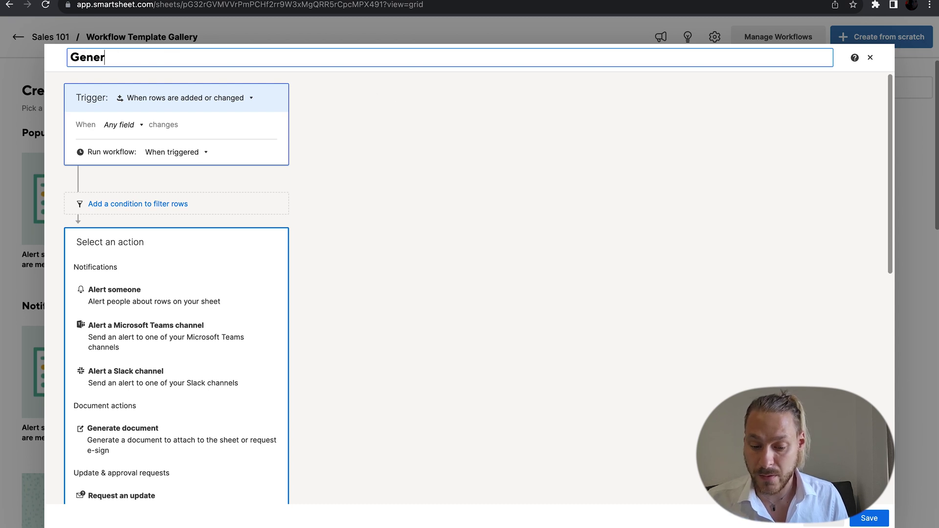
type("ate Document")
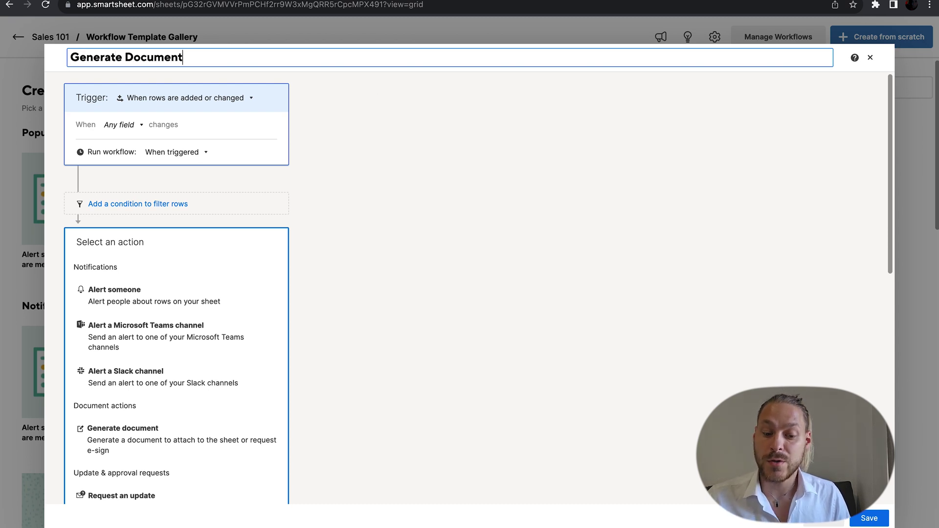
type("ation Auto")
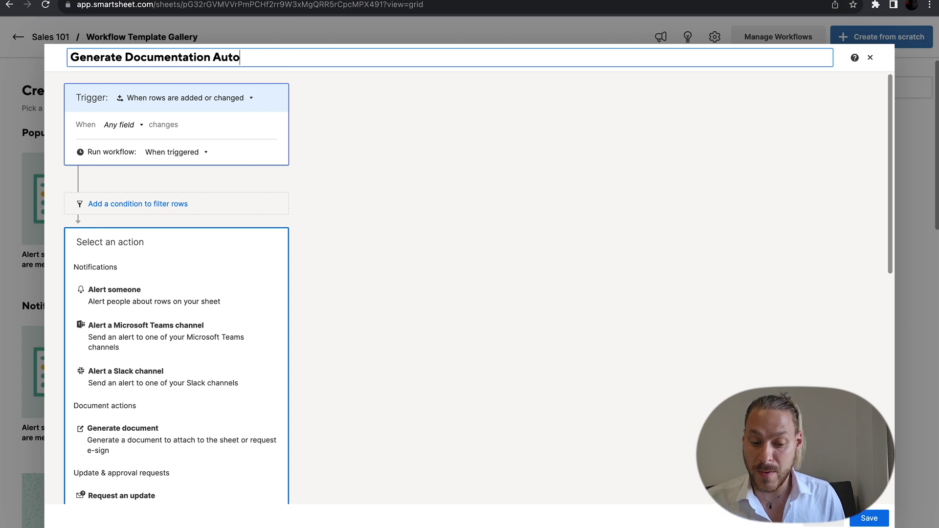
type("mation :")
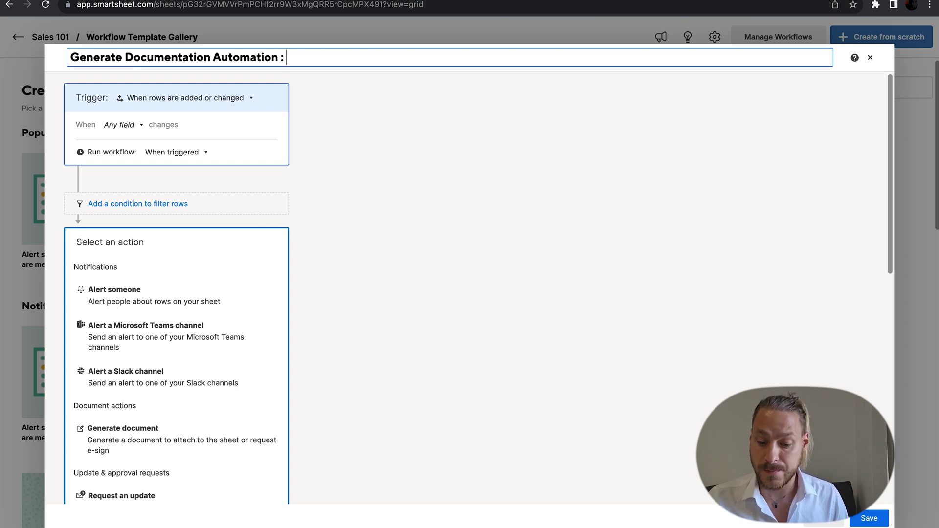
type("\"Gen")
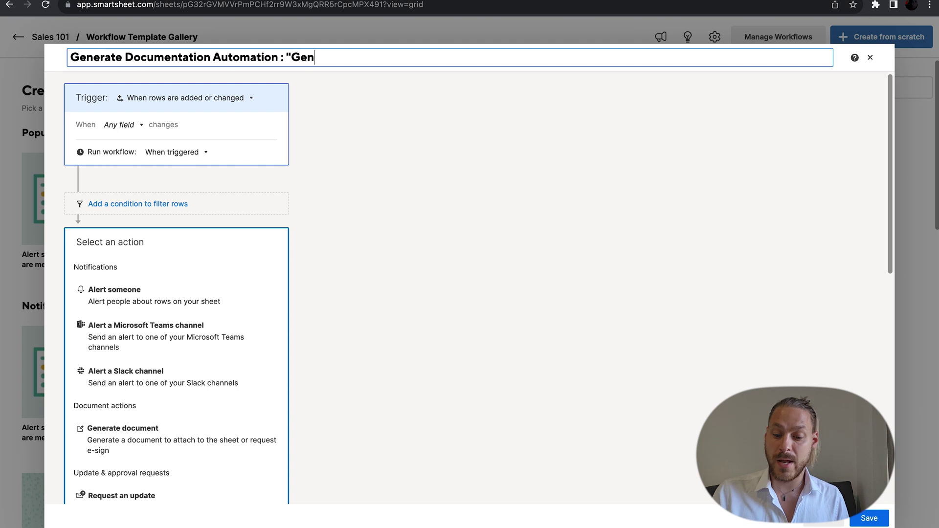
type("erate Document")
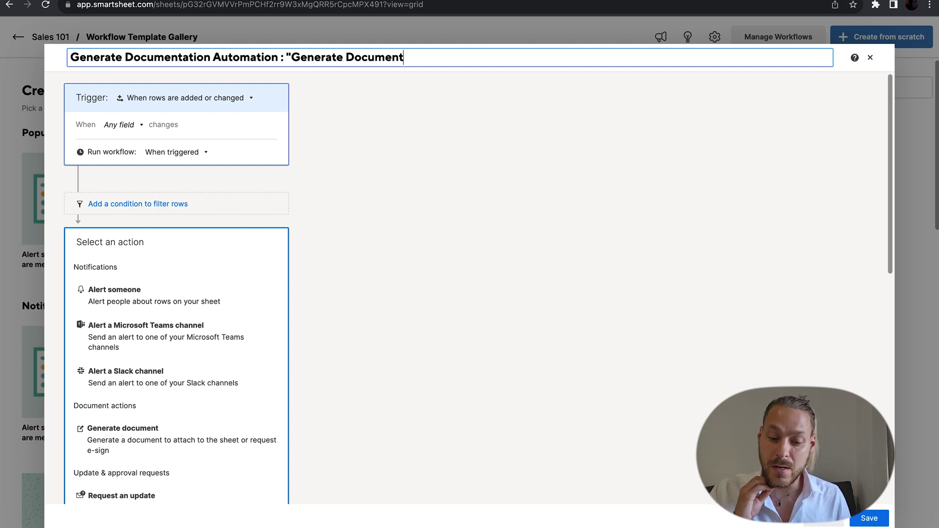
type("\" .")
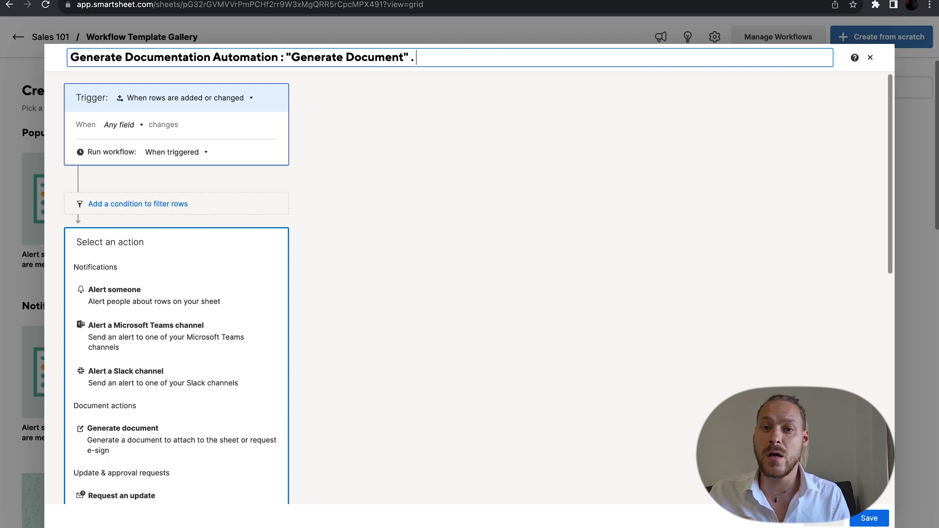
key("BackSpace")
type("> ")
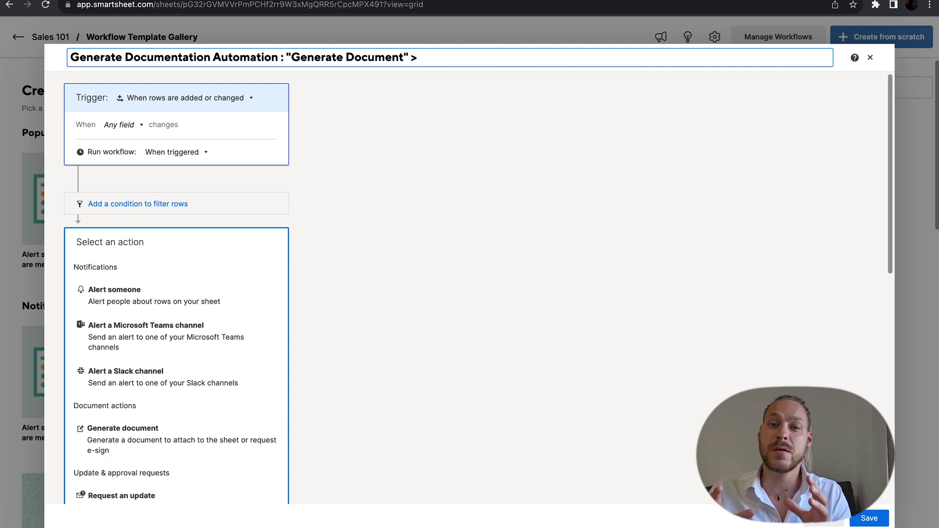
type("'Checked")
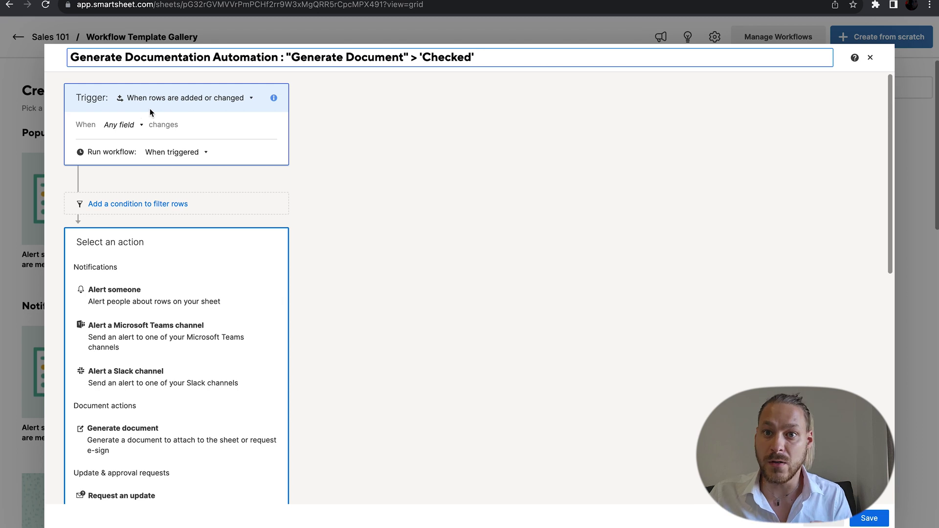
Trigger the workflow when rows are added or changed and Generate Document becomes Checked.
left_click(251, 100)
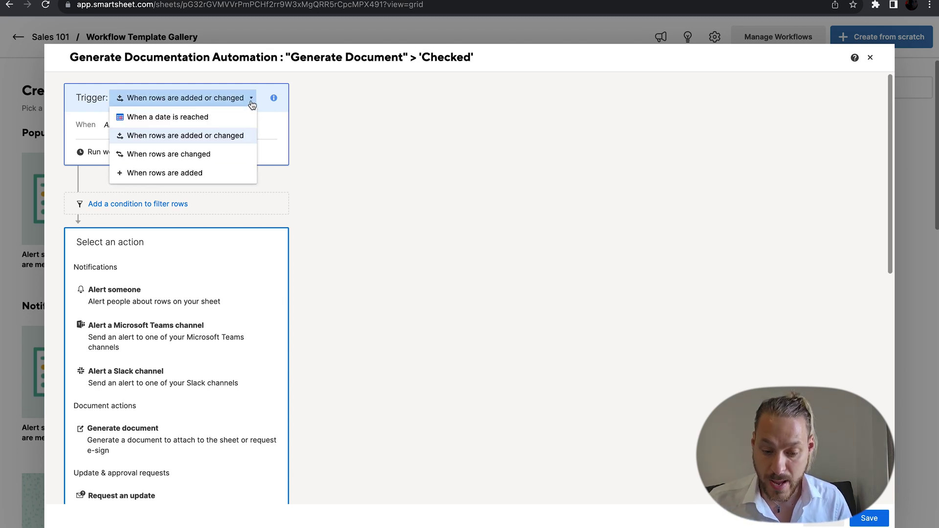
left_click(235, 135)
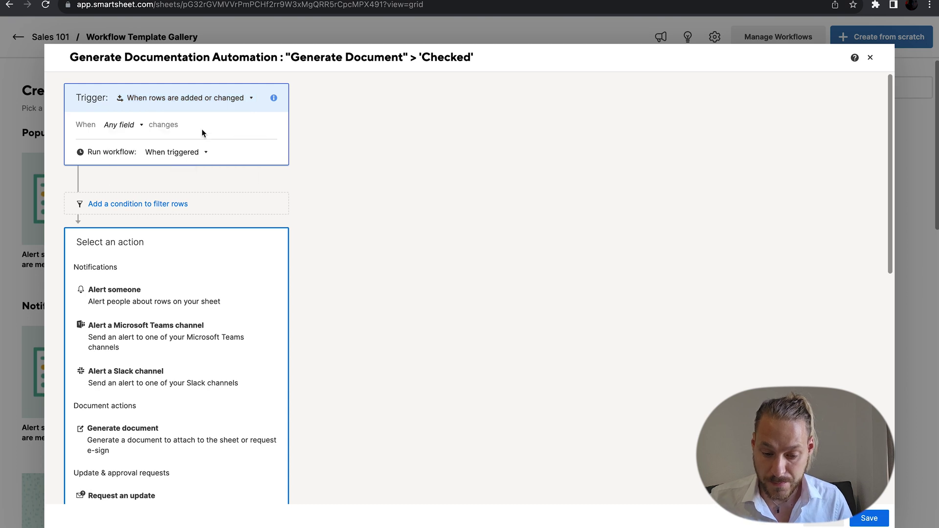
left_click(123, 125)
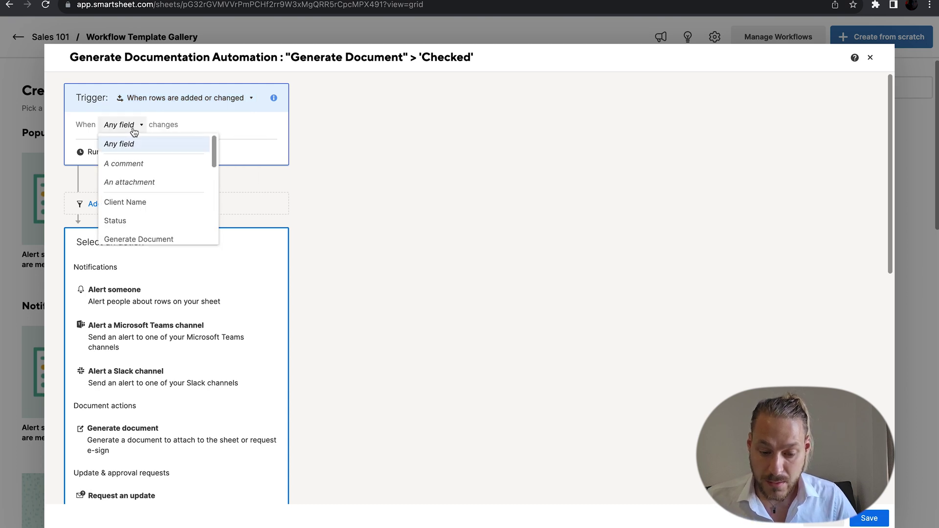
scroll(160, 199, "down", 1)
left_click(159, 210)
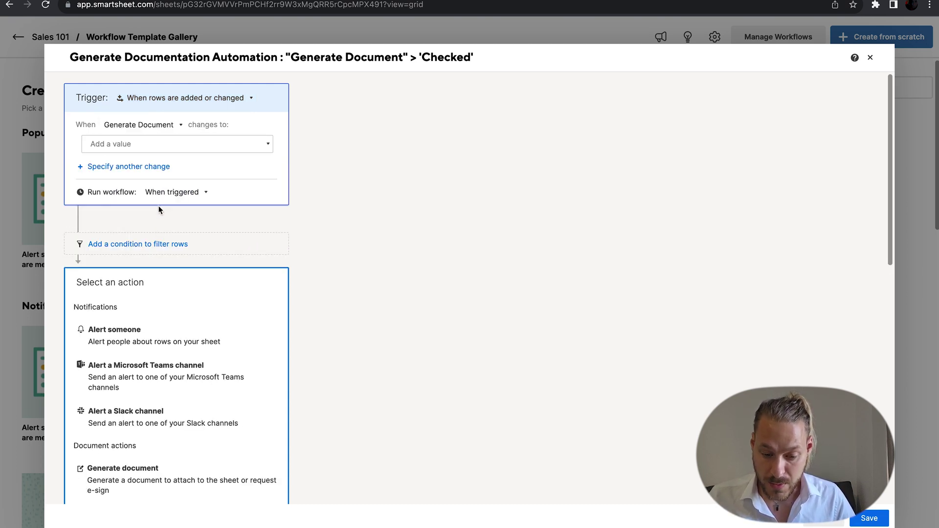
left_click(202, 145)
left_click(183, 190)
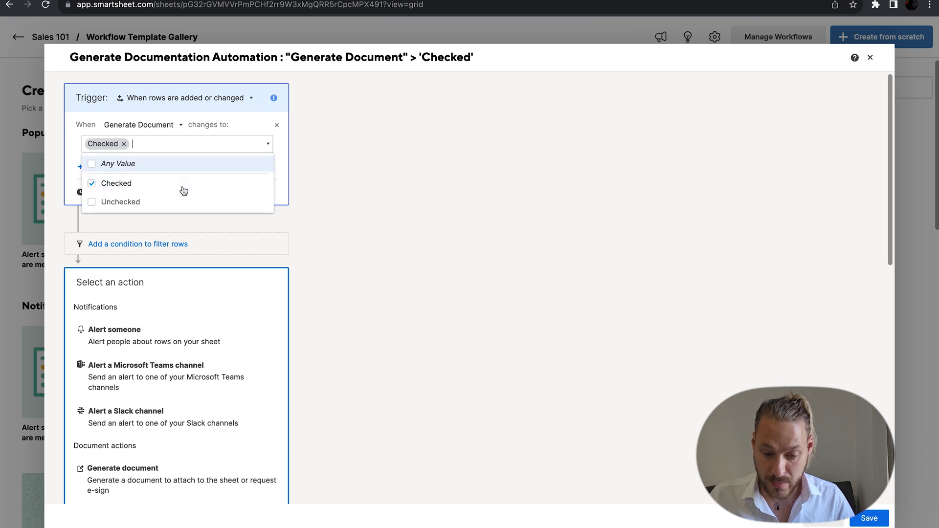
left_click(415, 202)
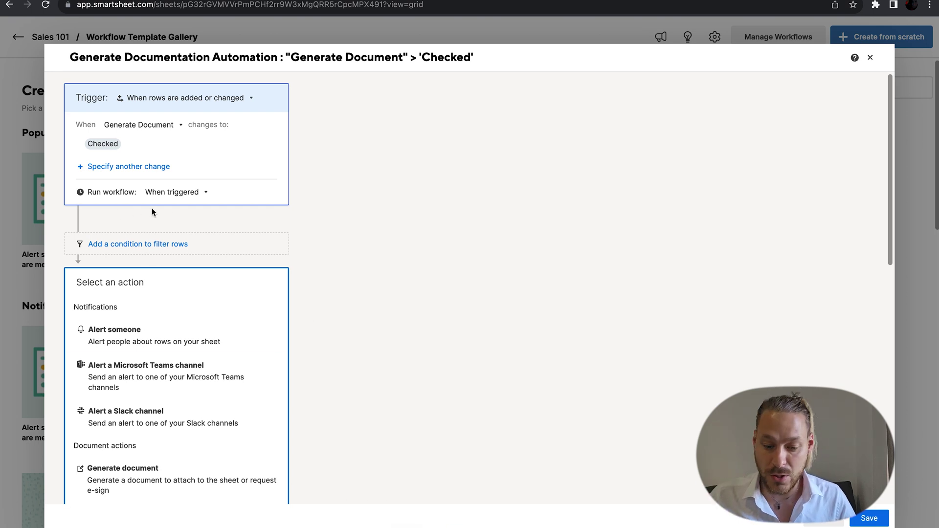
left_click(157, 250)
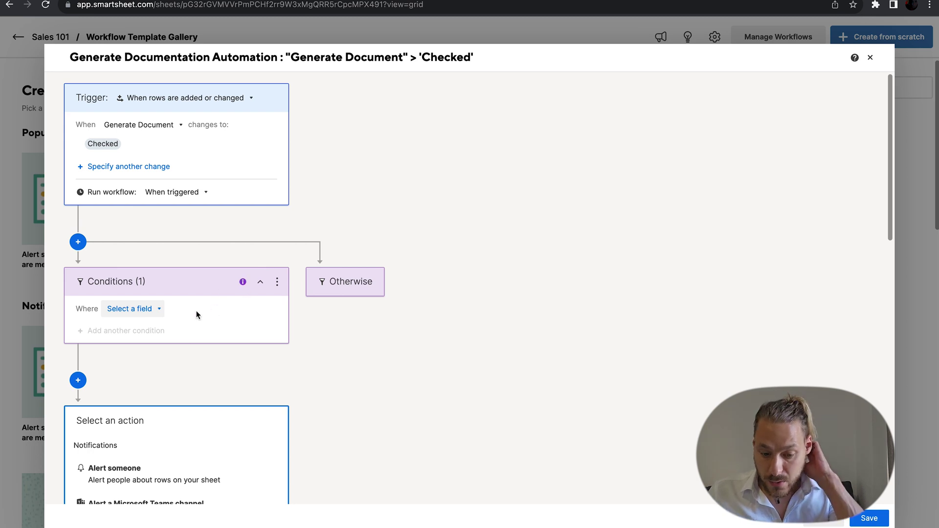
Add a condition: Project Stage is not one of Not started or Completed.
left_click(151, 308)
scroll(200, 368, "down", 1)
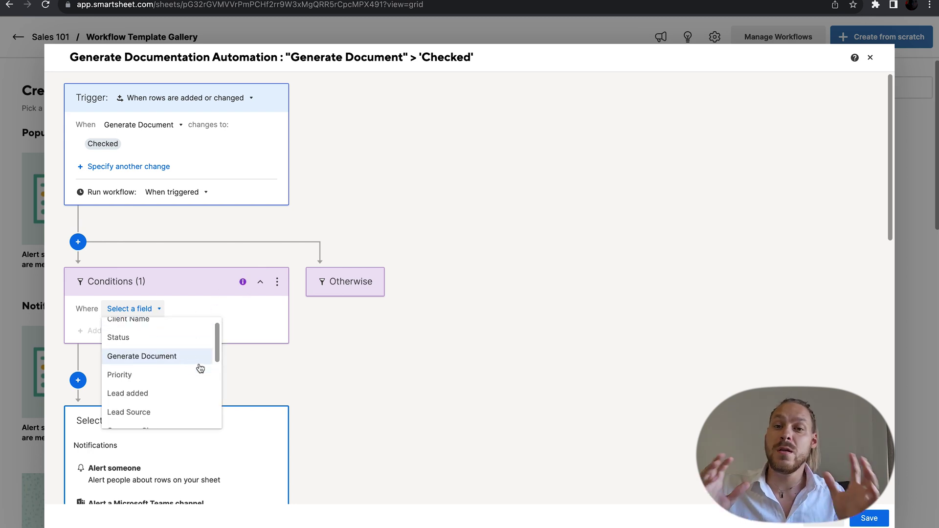
scroll(200, 368, "down", 4)
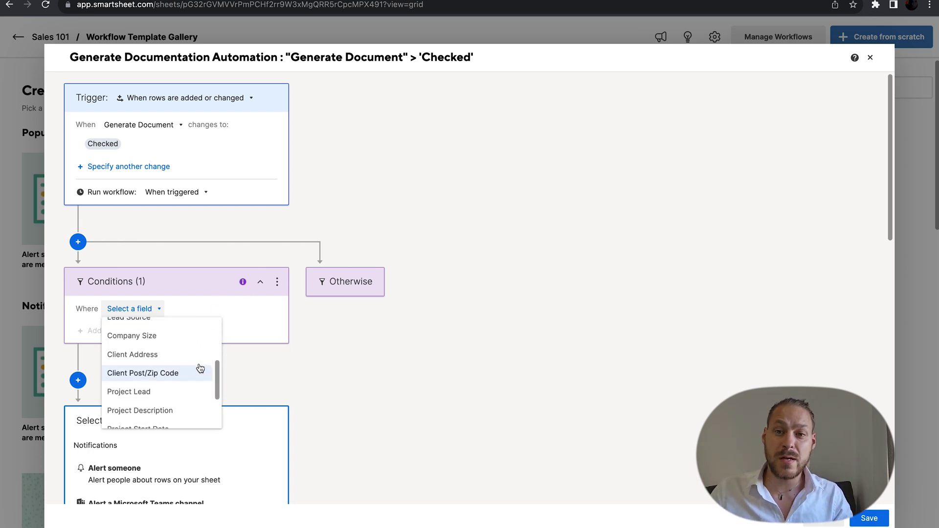
scroll(200, 368, "down", 2)
scroll(200, 368, "down", 1)
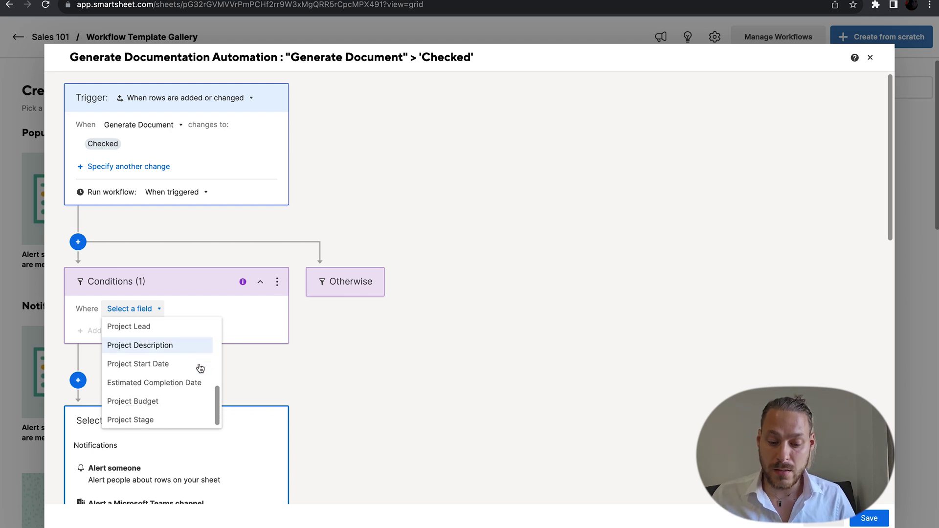
left_click(184, 413)
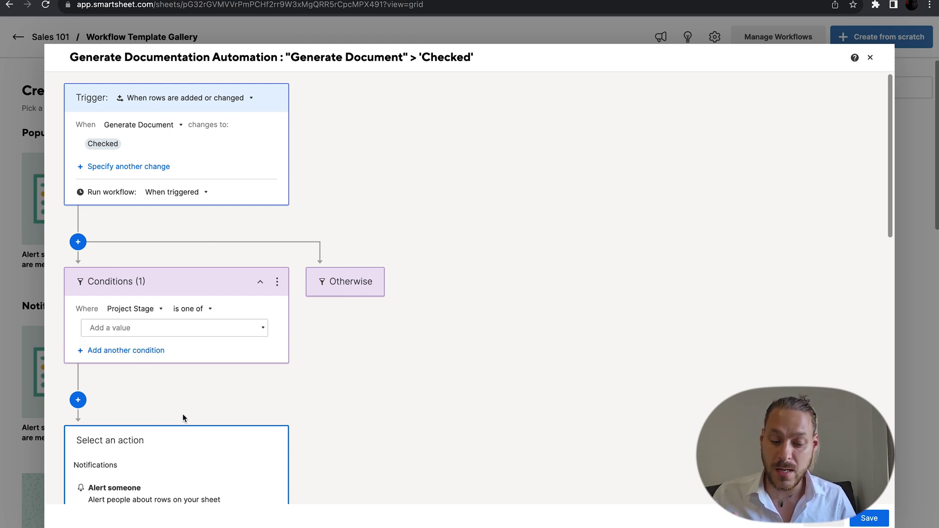
left_click(194, 308)
left_click(230, 344)
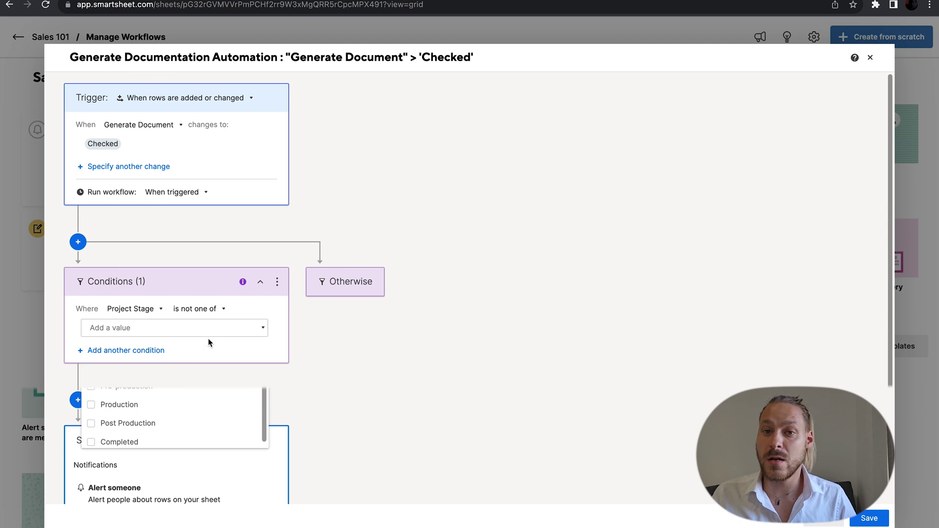
left_click(210, 328)
left_click(171, 442)
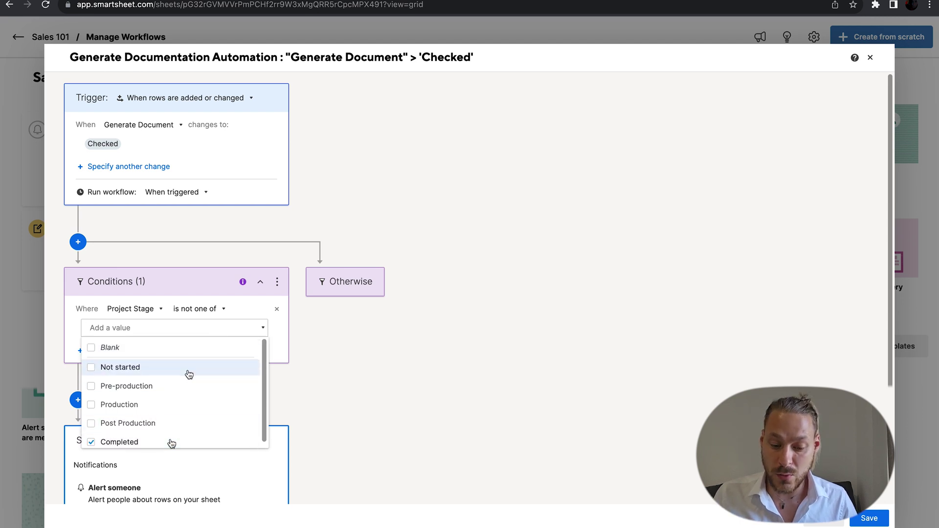
left_click(189, 367)
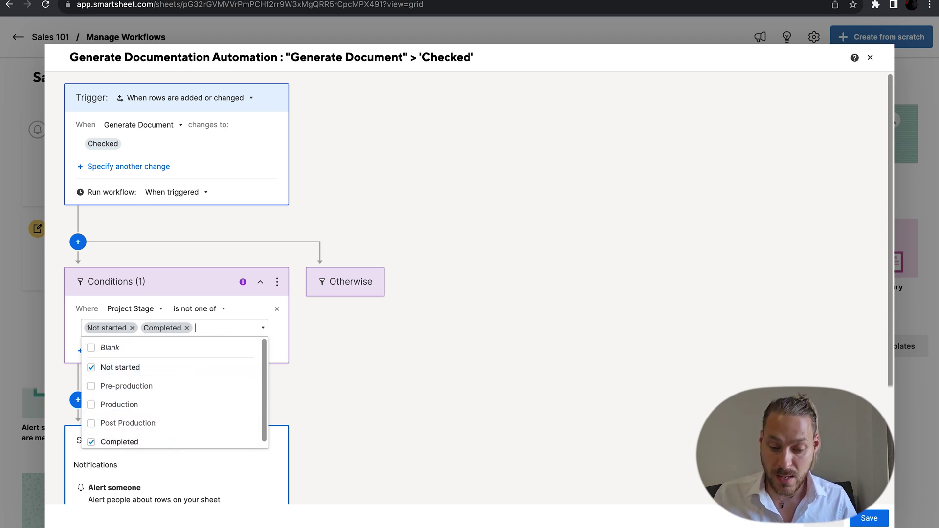
key("Escape")
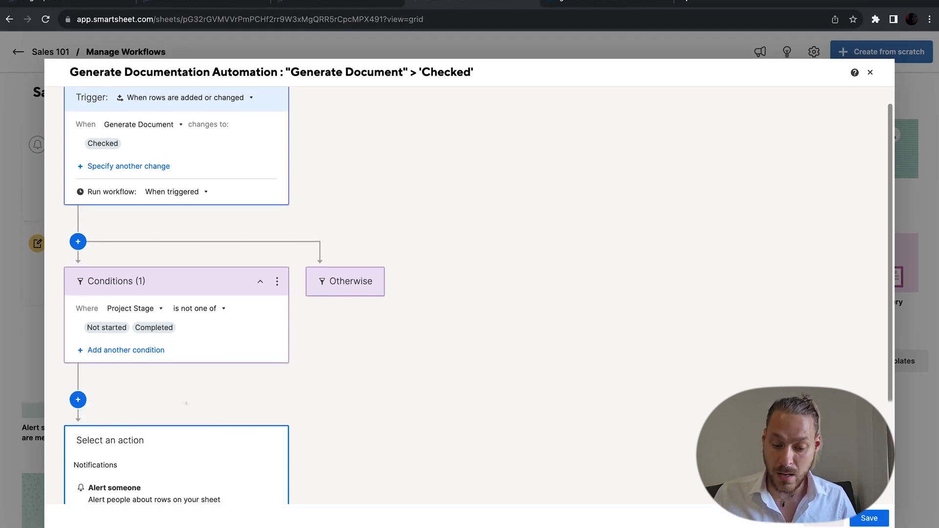
scroll(183, 400, "down", 3)
Add a Generate document action using the 'Mapping for CLIENT PROSPECTUS test1.pdf' mapping.
scroll(183, 399, "down", 3)
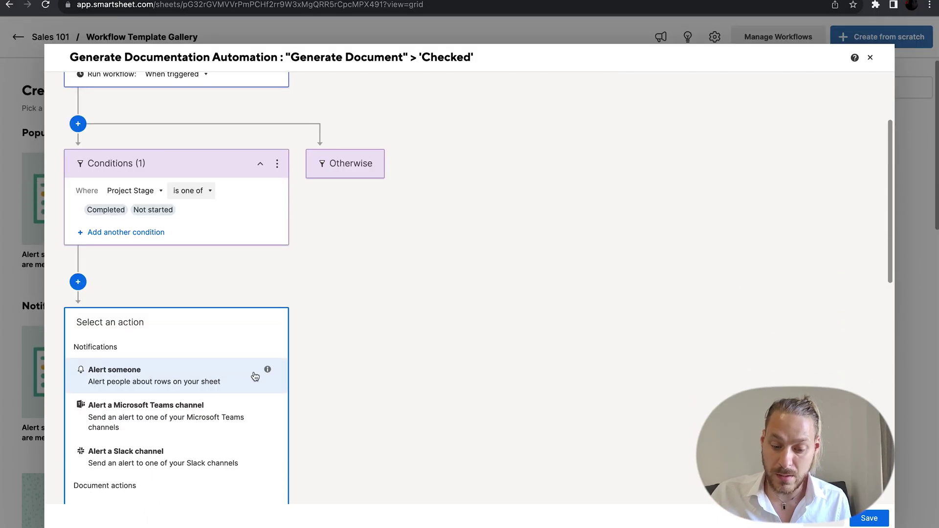
scroll(255, 376, "down", 4)
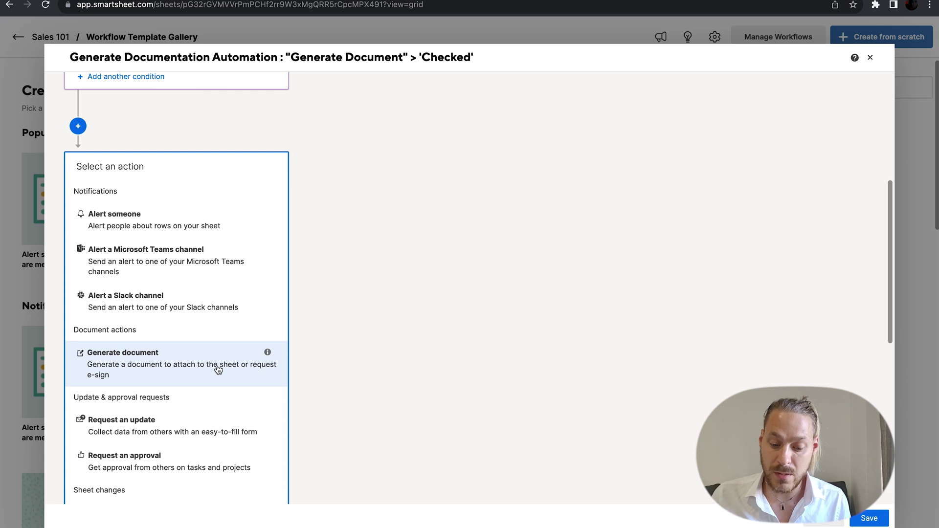
left_click(219, 369)
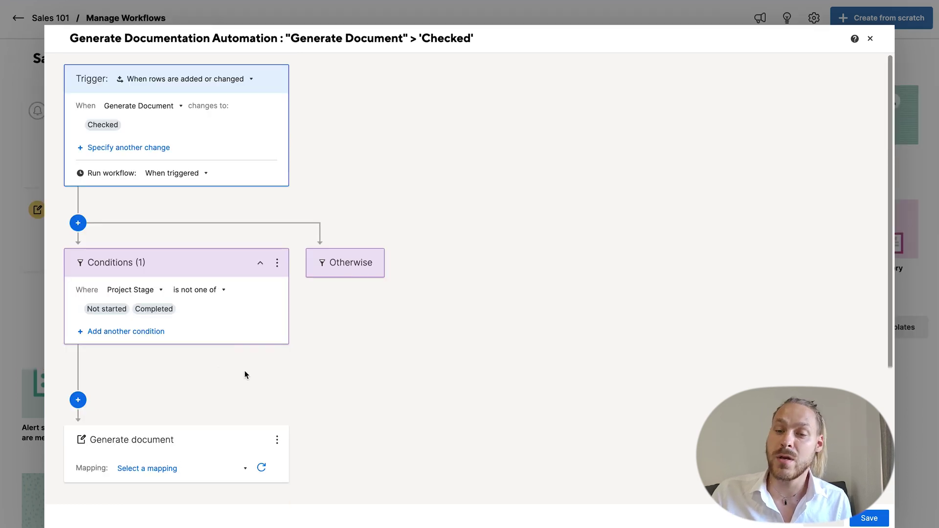
left_click(184, 475)
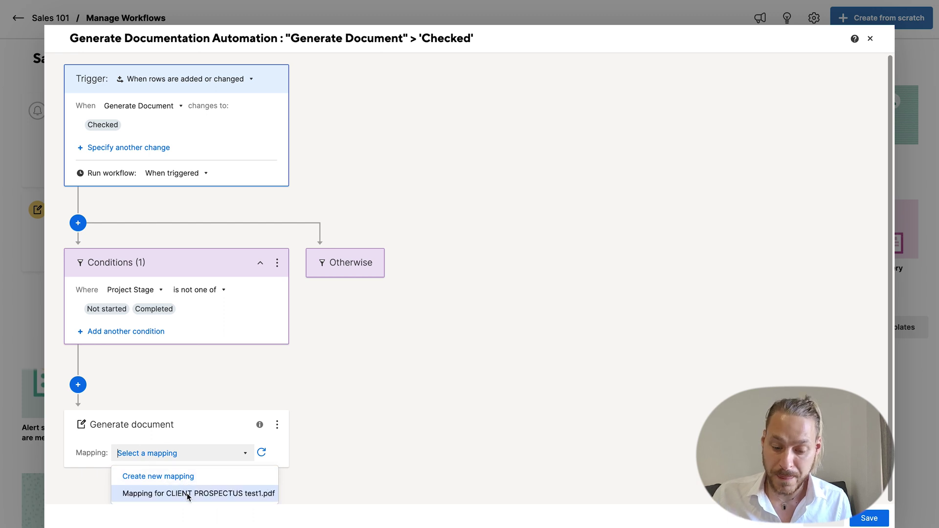
left_click(187, 493)
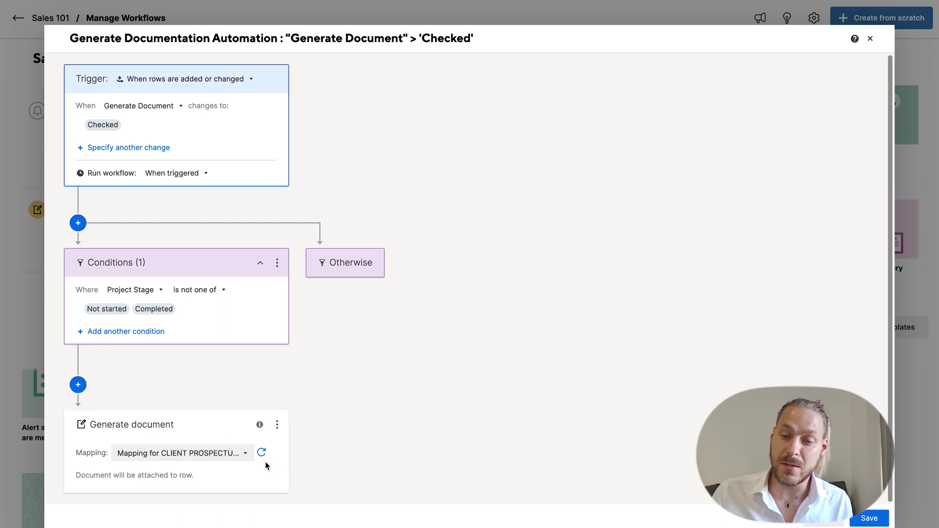
left_click(261, 456)
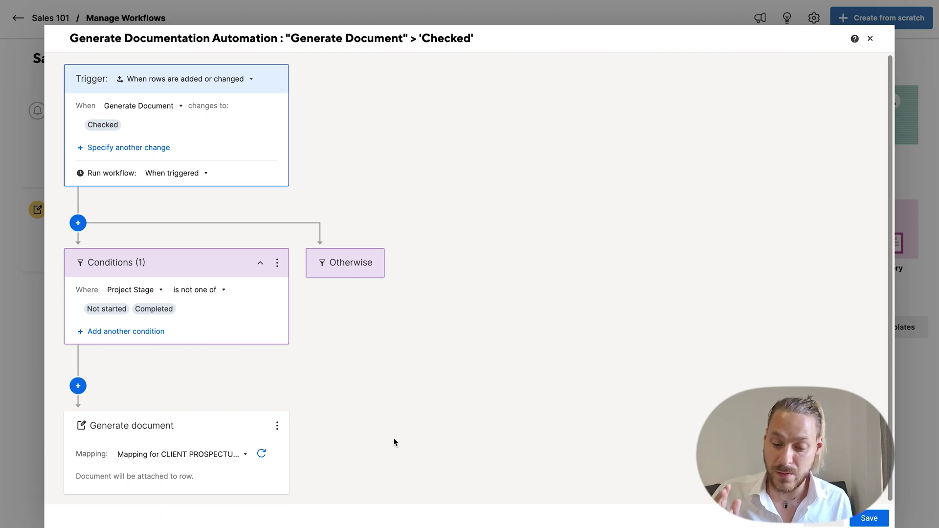
Save the workflow, reload Sales 101, and check Client 5550's auto-generated CLIENT PROSPECTUS PDF.
left_click(869, 517)
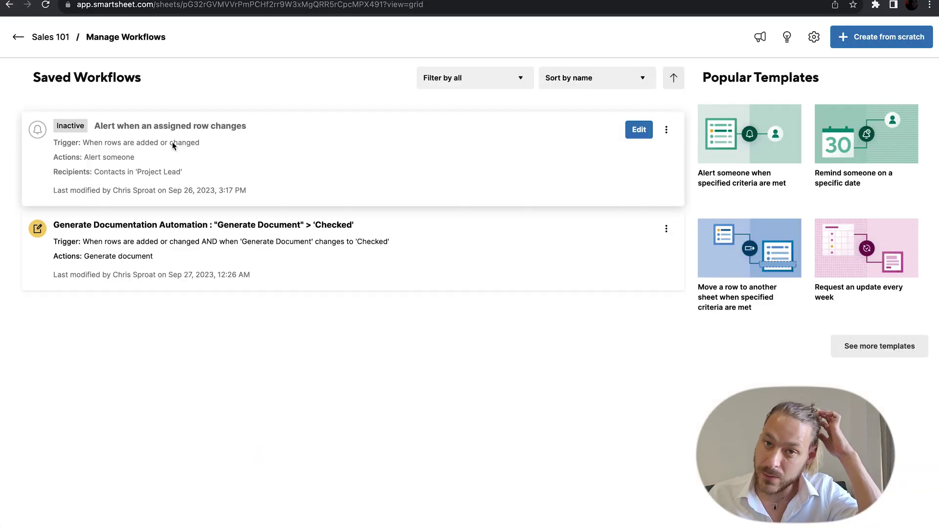
left_click(57, 41)
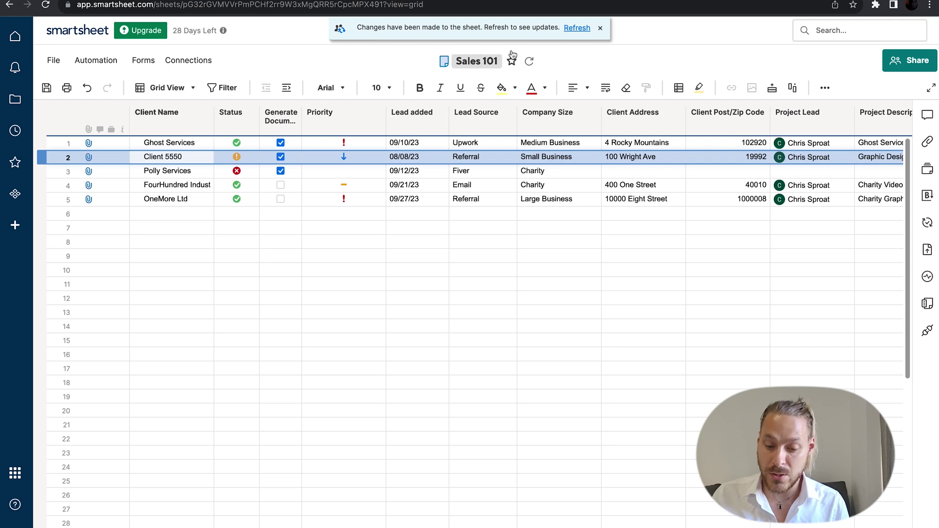
left_click(529, 61)
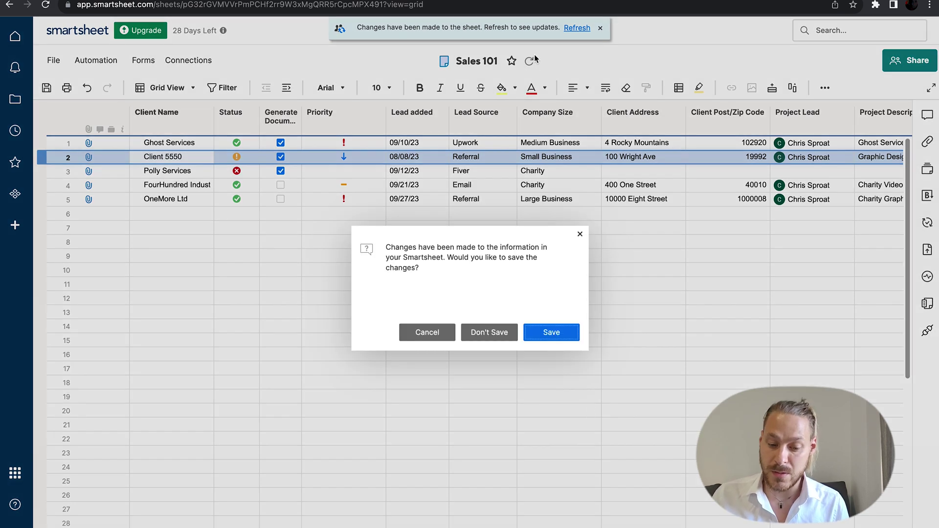
left_click(558, 334)
left_click(88, 143)
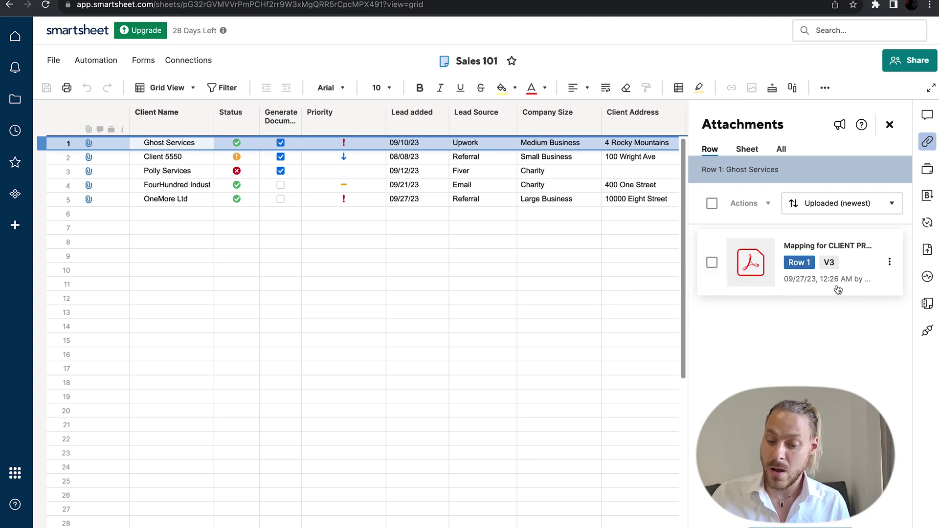
left_click(89, 158)
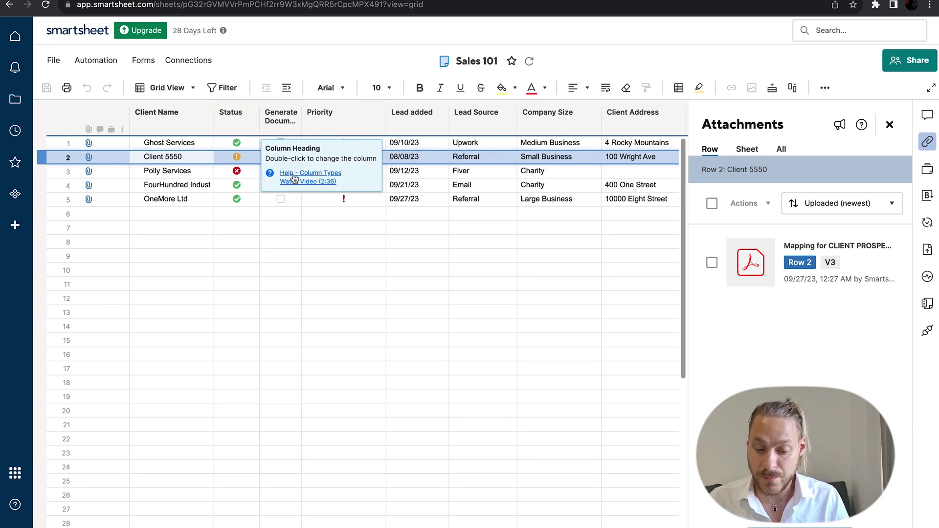
Change Client 5550's Project Stage to Production, then save the Sales 101 sheet.
scroll(324, 168, "down", 1)
scroll(324, 168, "right", 10)
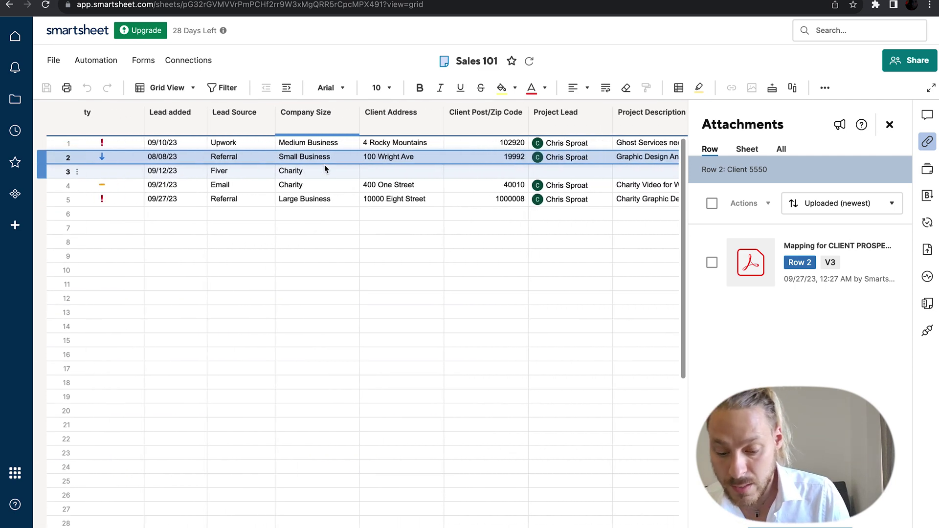
scroll(324, 168, "up", 1)
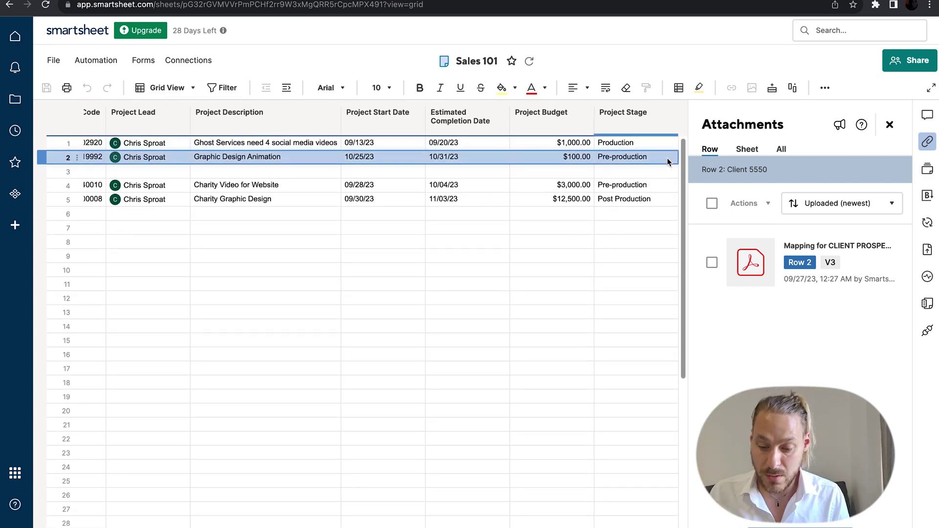
left_click(669, 157)
left_click(656, 189)
left_click(571, 156)
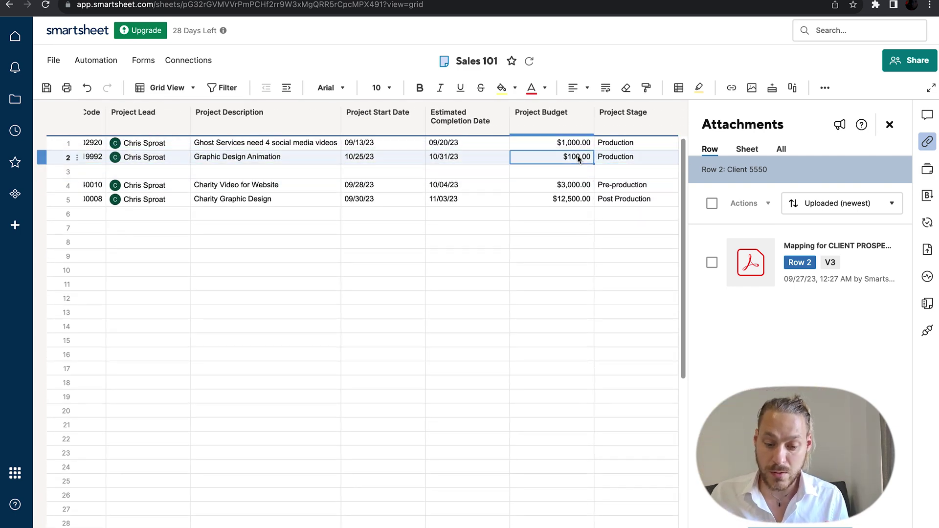
left_click(572, 155)
left_click(548, 288)
scroll(547, 289, "left", 10)
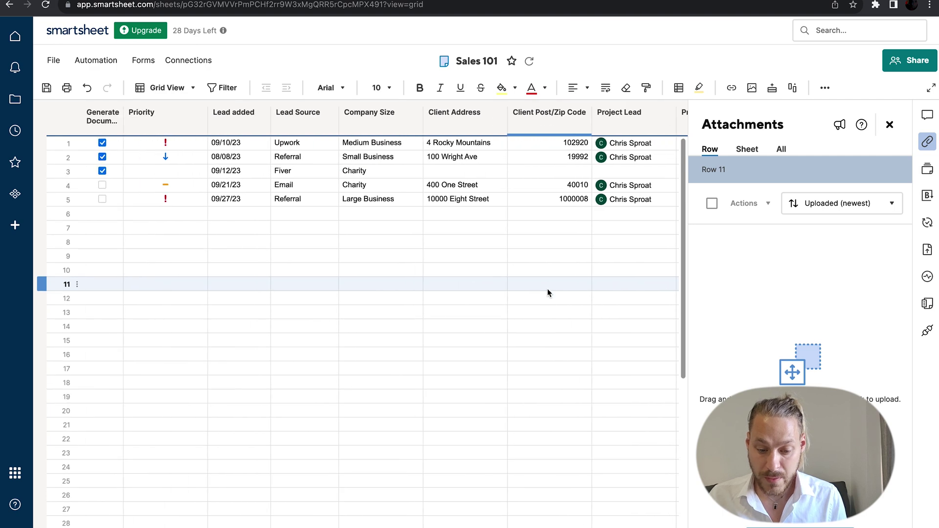
left_click(47, 88)
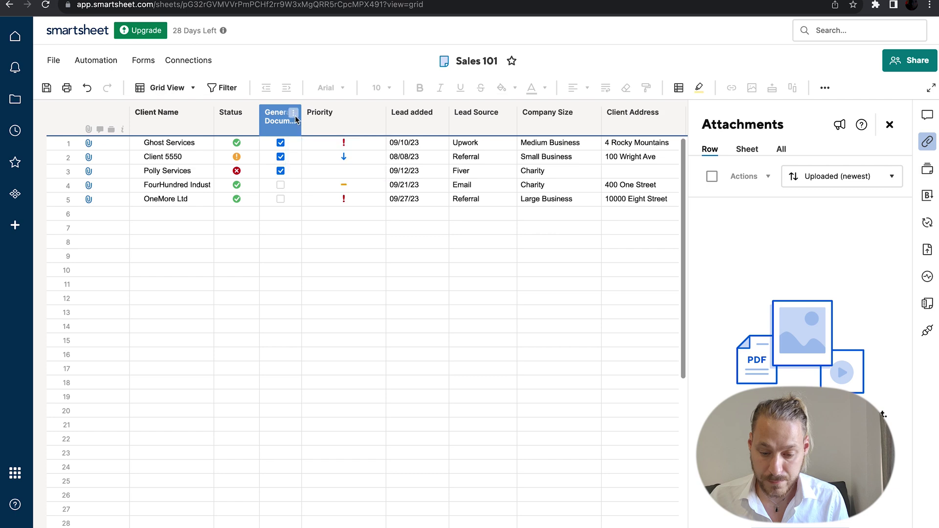
left_click(293, 113)
Insert a column named 'Date Attachment is added' to the right of Generate Document.
left_click(350, 162)
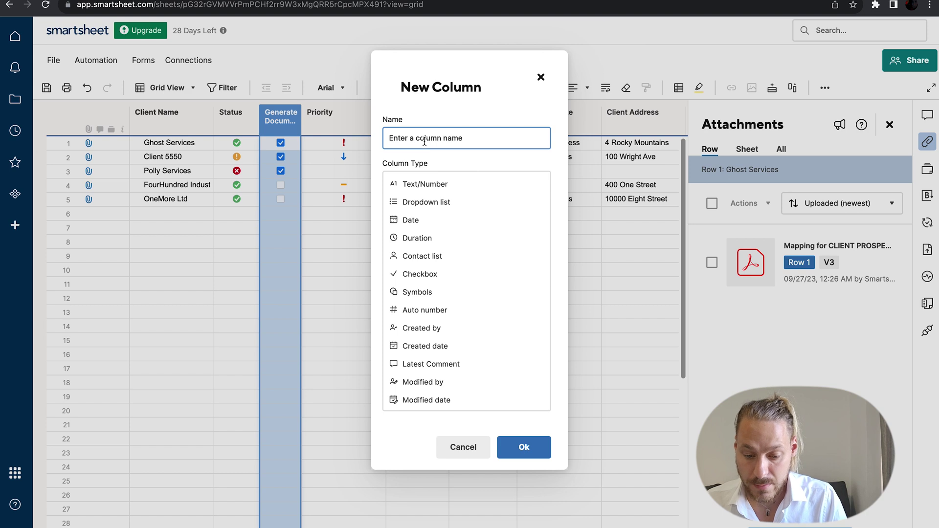
type("Date Attachment is added")
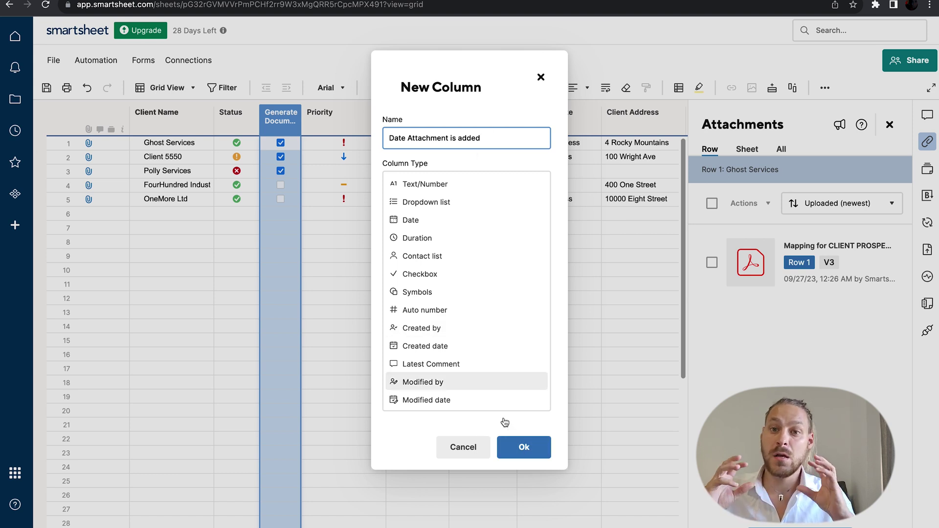
left_click(511, 448)
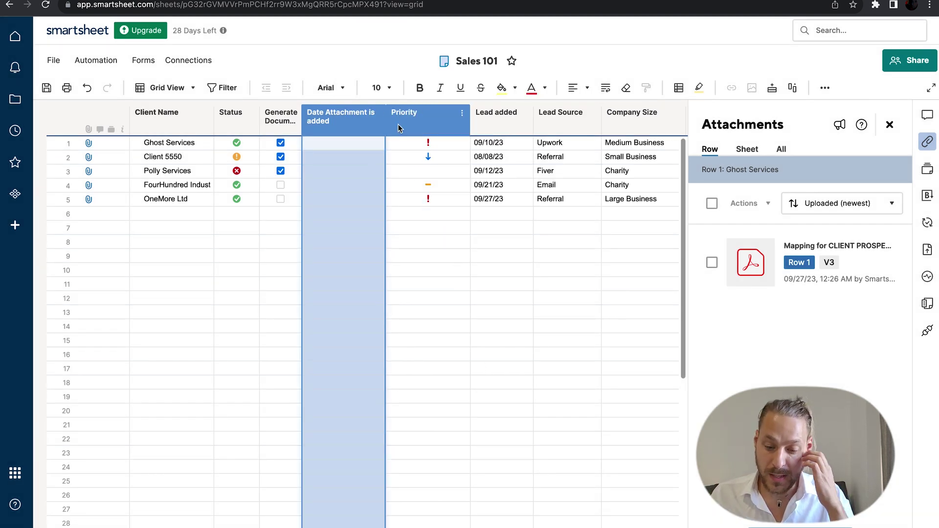
left_click(380, 113)
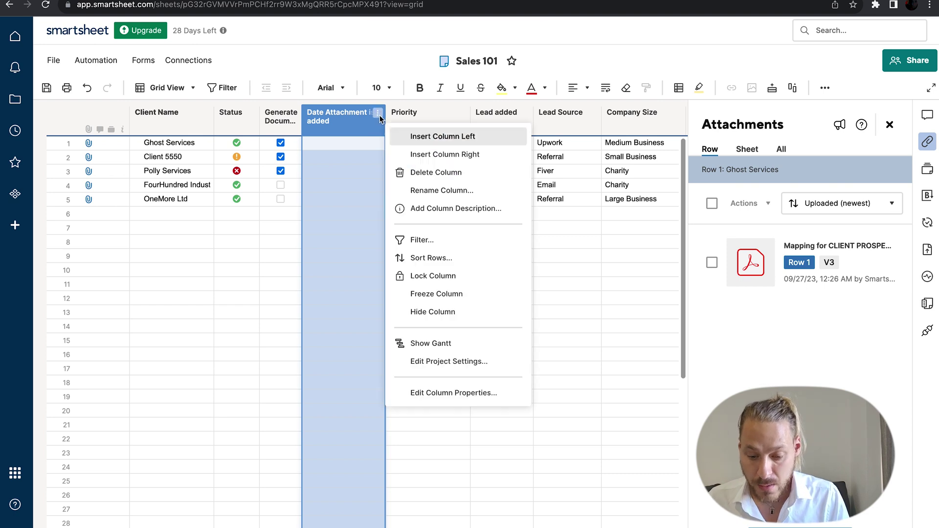
Give the column the description 'This automatically updates when a new attachment is added to the client'.
left_click(419, 210)
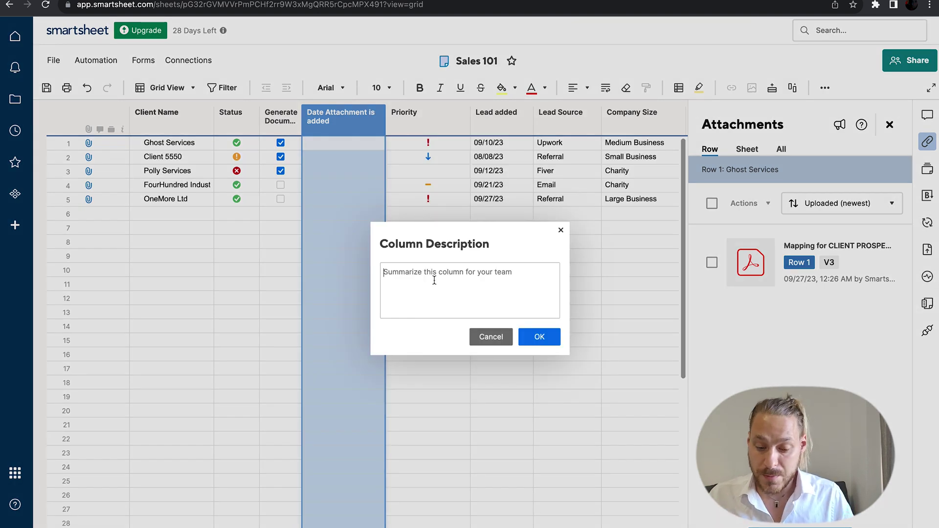
type("Th")
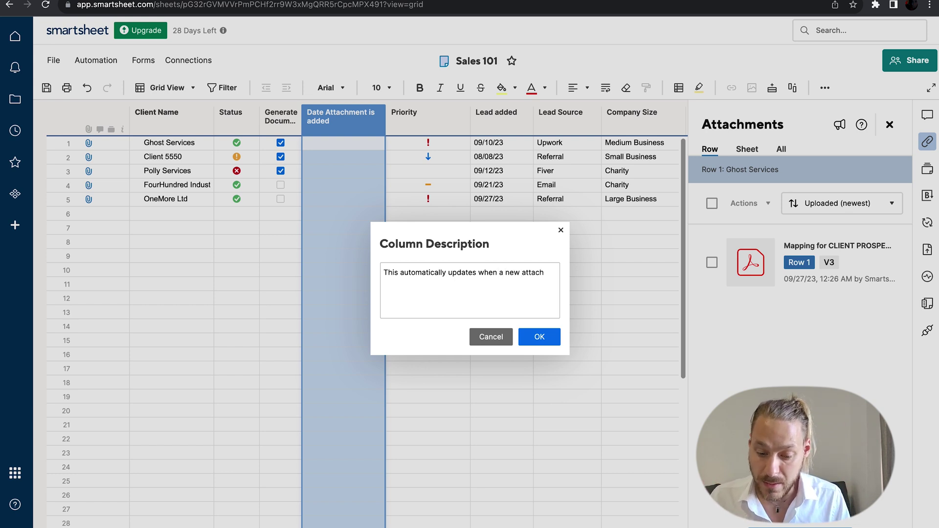
type("nt is added to the client.")
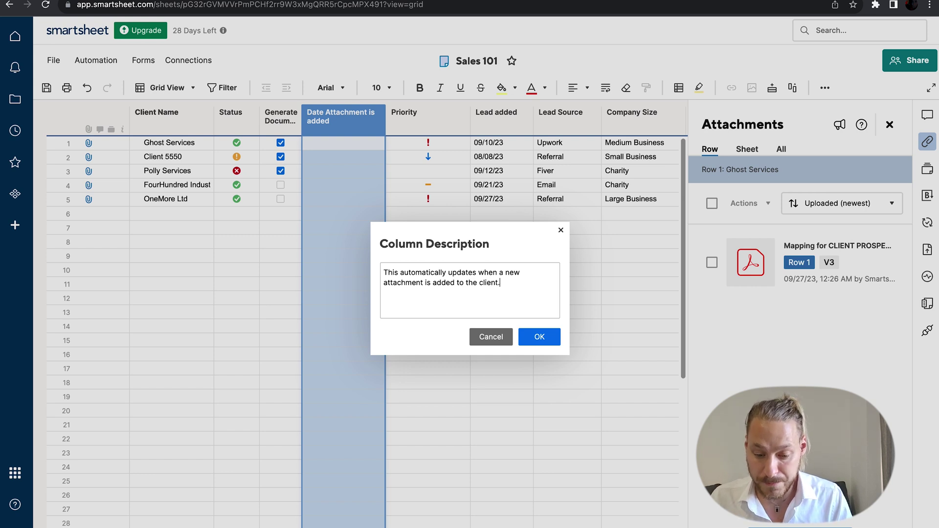
left_click(540, 336)
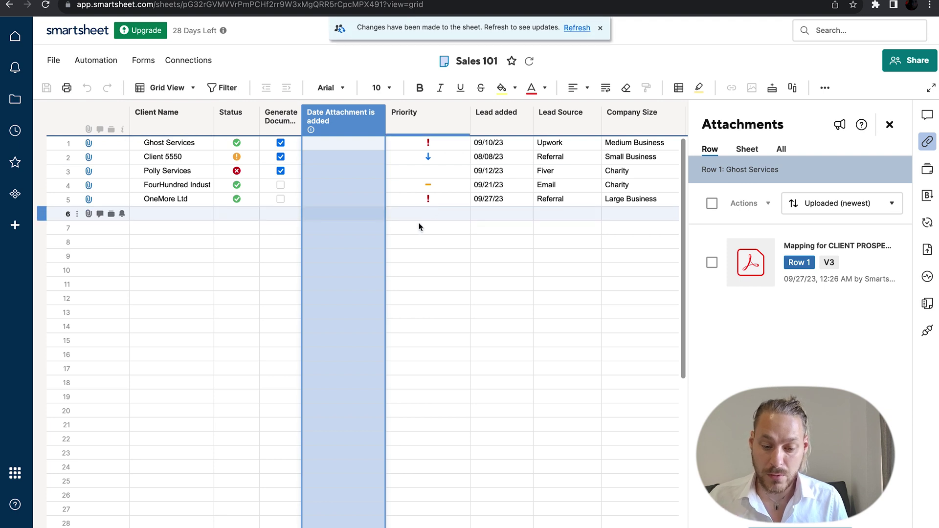
Create a workflow from scratch triggered when an attachment is added or changed.
left_click(102, 61)
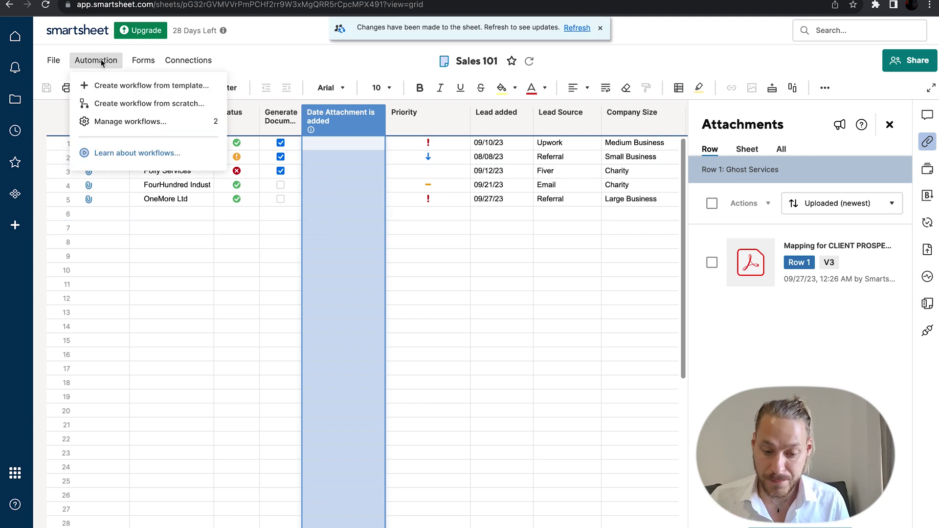
left_click(143, 104)
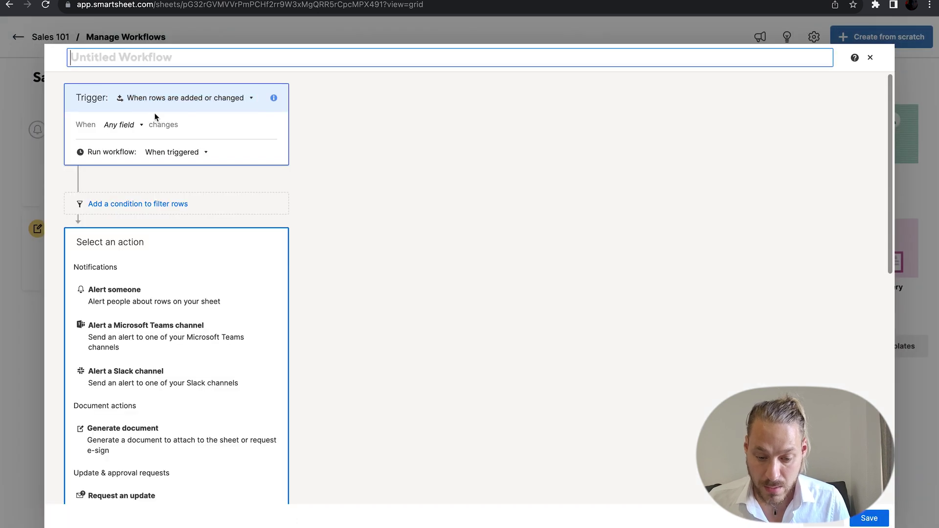
left_click(198, 99)
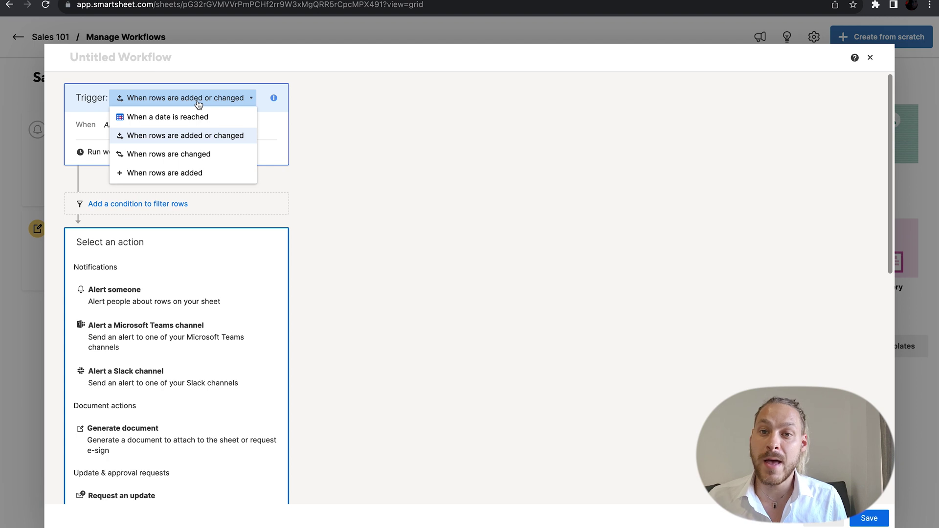
left_click(206, 137)
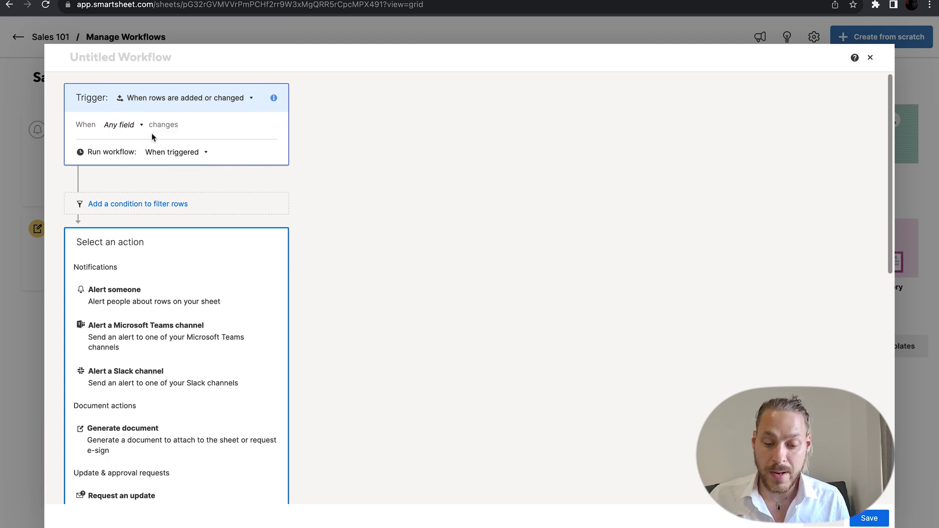
left_click(122, 126)
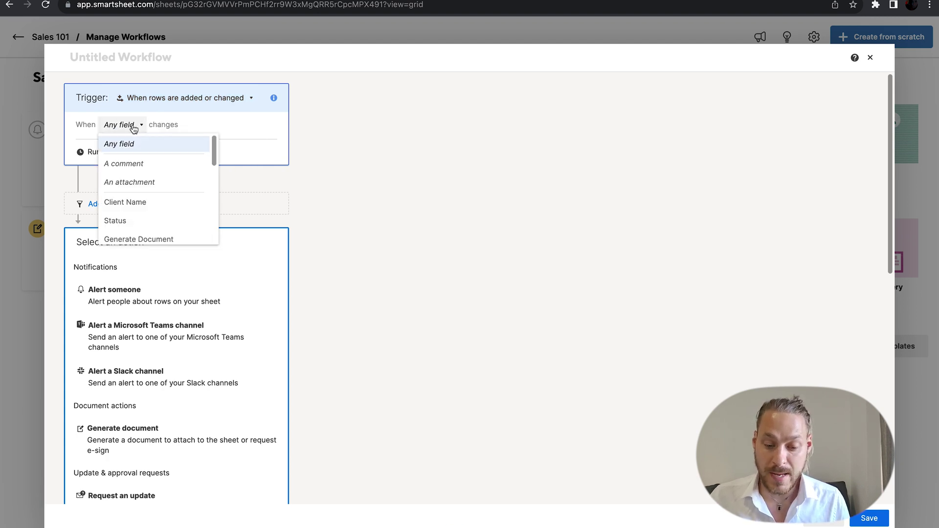
left_click(156, 183)
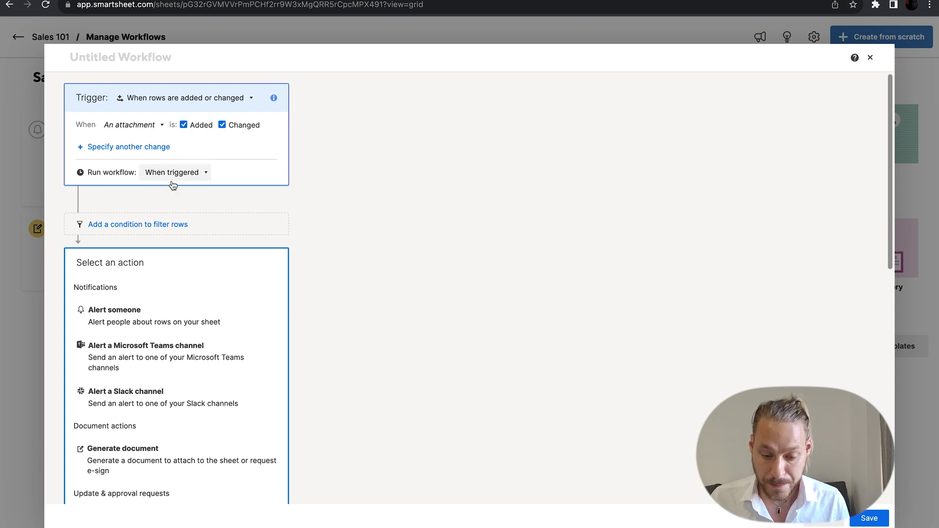
Add the condition Project Stage is not one of Not started, Completed.
left_click(169, 224)
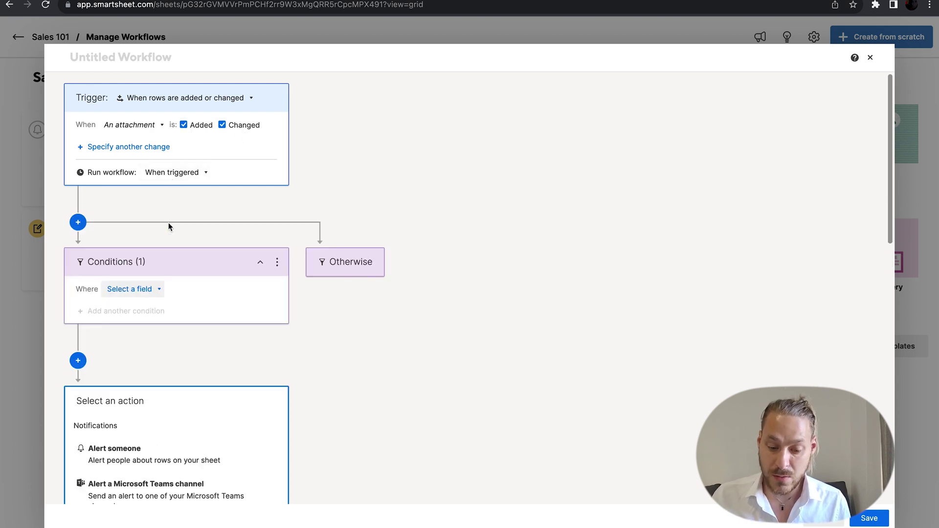
left_click(152, 265)
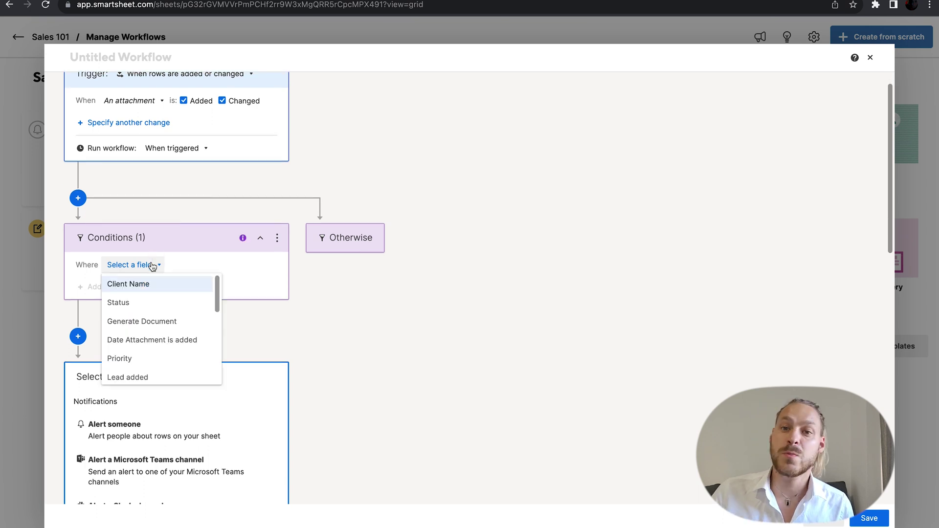
scroll(161, 374, "down", 5)
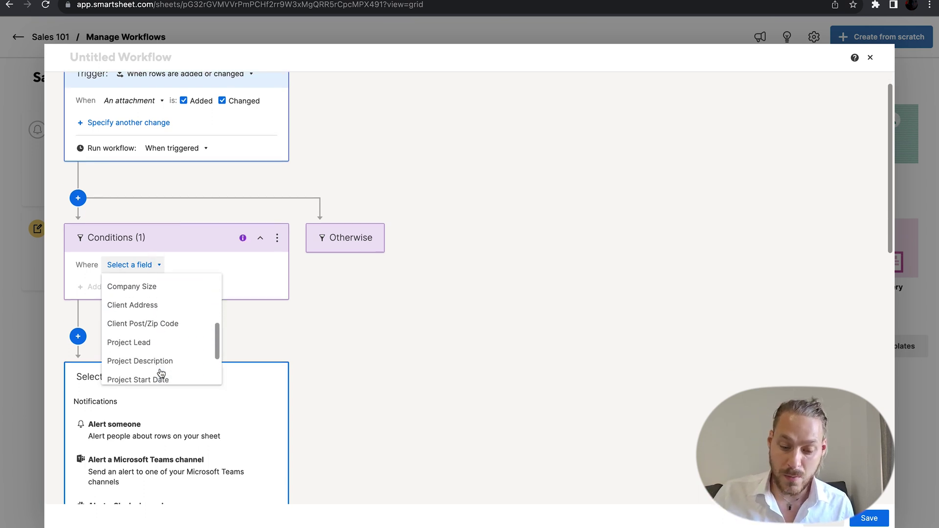
scroll(161, 374, "up", 2)
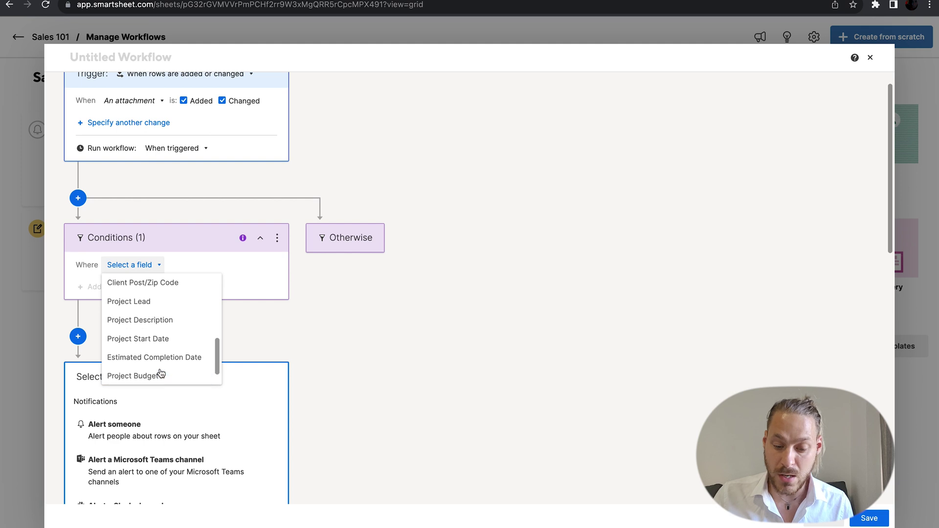
scroll(162, 374, "down", 2)
left_click(162, 374)
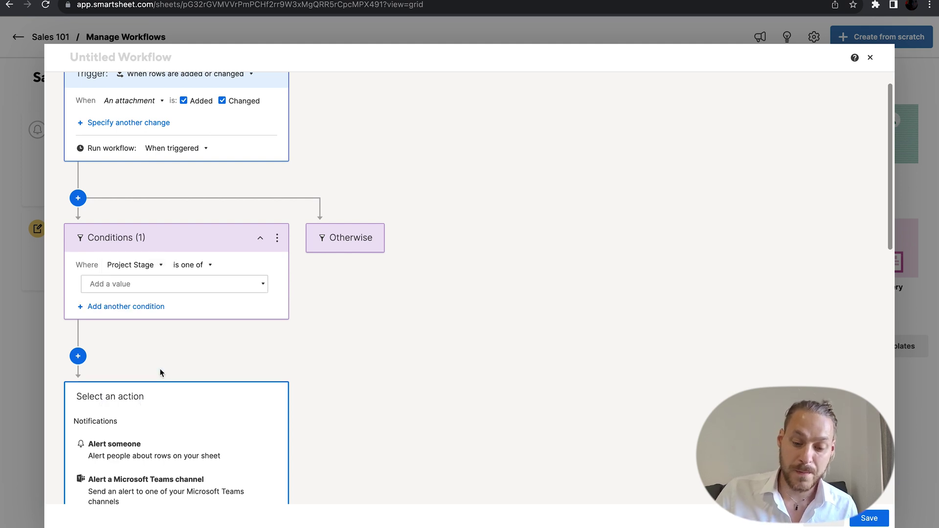
left_click(198, 267)
left_click(198, 303)
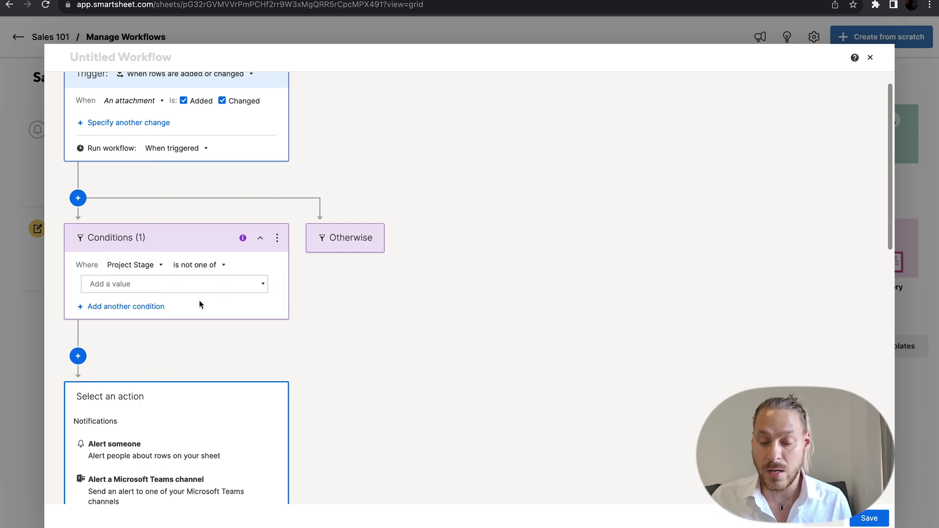
left_click(206, 285)
left_click(189, 327)
left_click(133, 327)
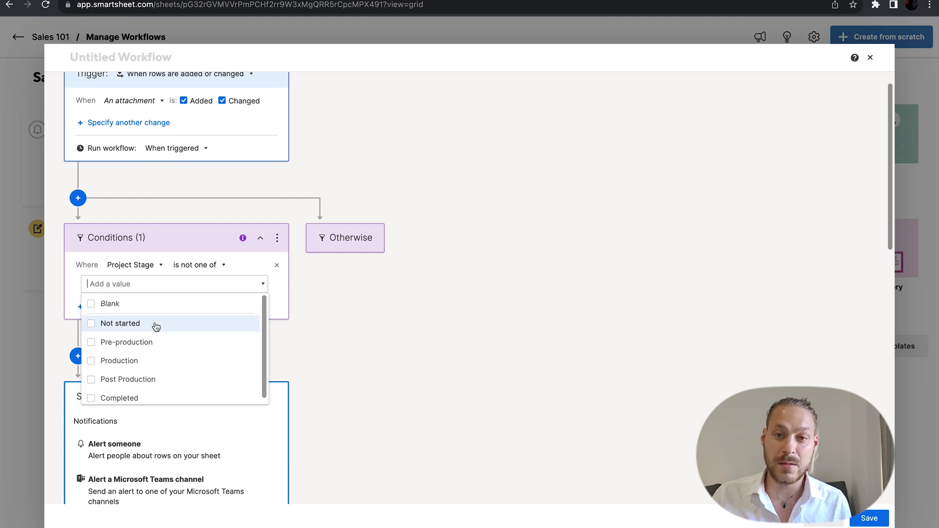
left_click(146, 324)
left_click(126, 397)
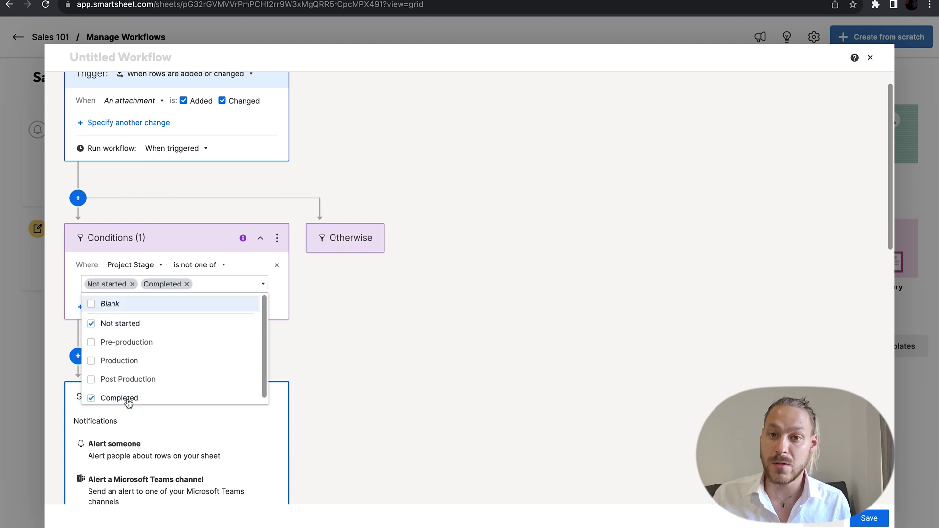
left_click(306, 359)
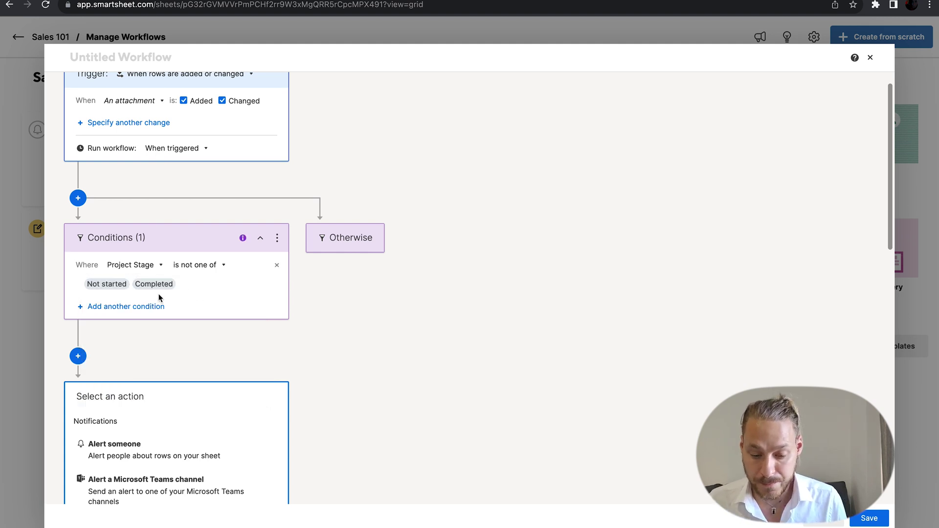
Name the workflow 'Clear Cell : "GenerateDocument" > Attachment Added'.
scroll(218, 83, "up", 1)
left_click(150, 57)
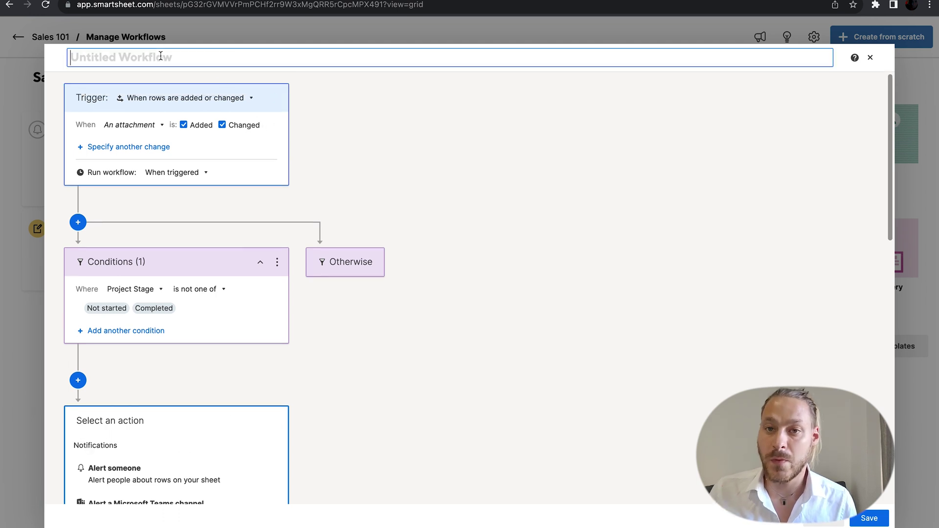
type("Clear Cell")
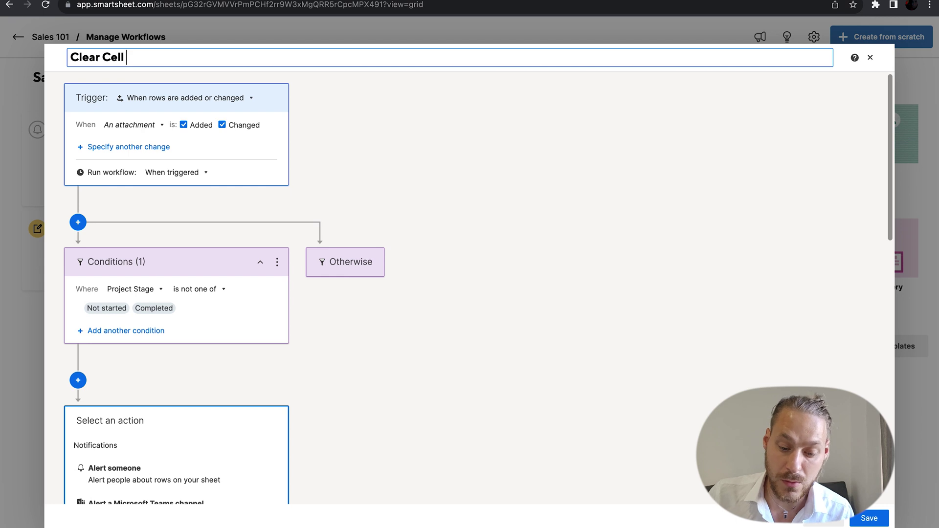
type(" : \"Gen")
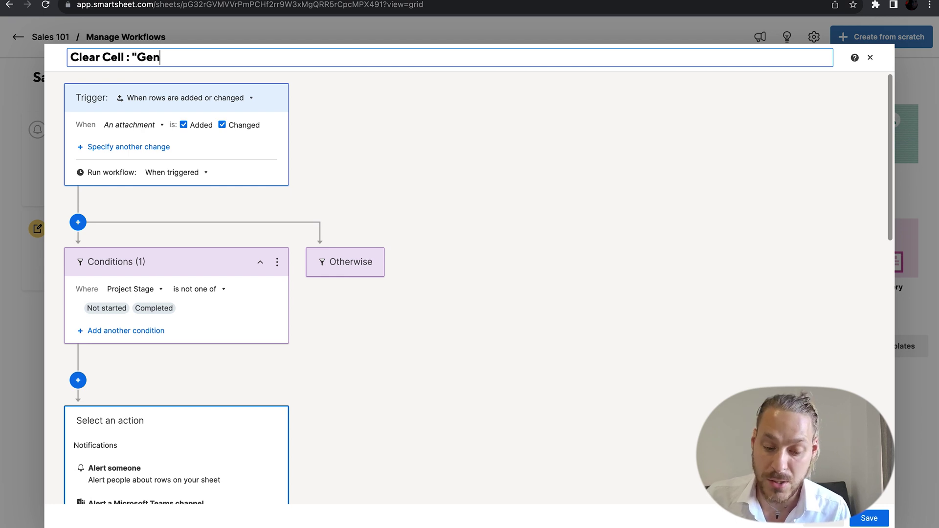
type("erateDocument")
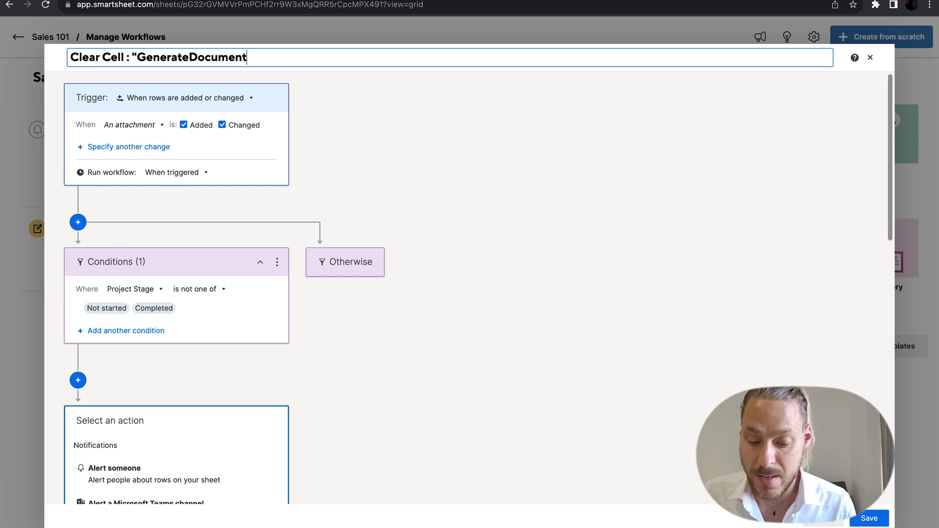
type("\" > A")
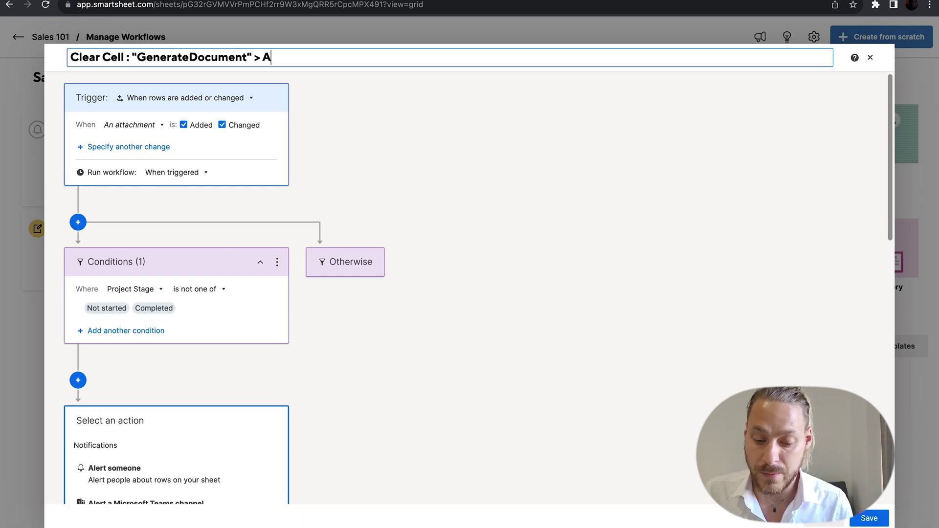
type("ttachment Added")
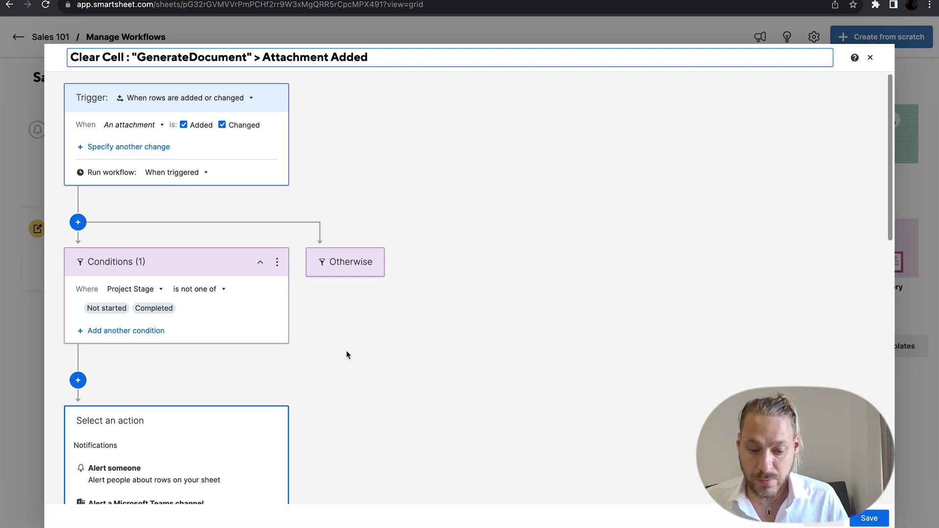
Set the action to clear the Generate Document cell and save the workflow.
scroll(347, 354, "down", 5)
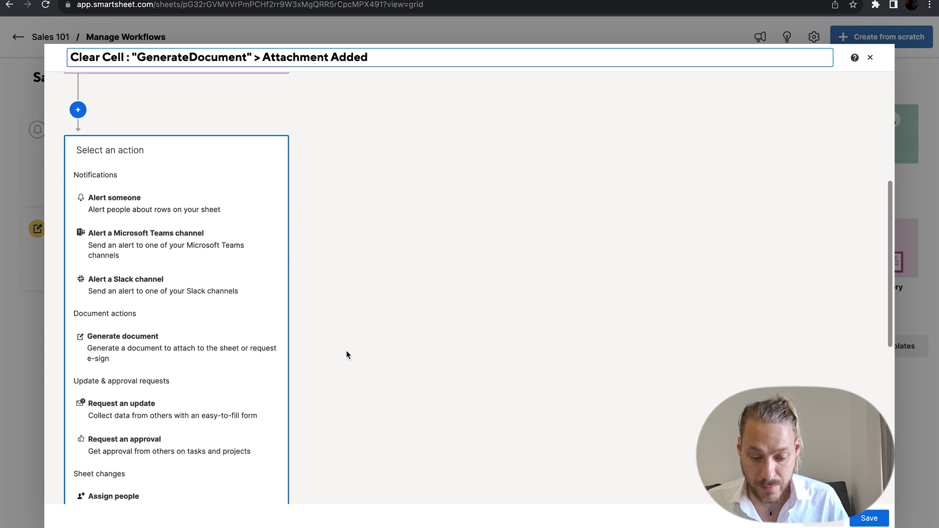
scroll(347, 354, "down", 3)
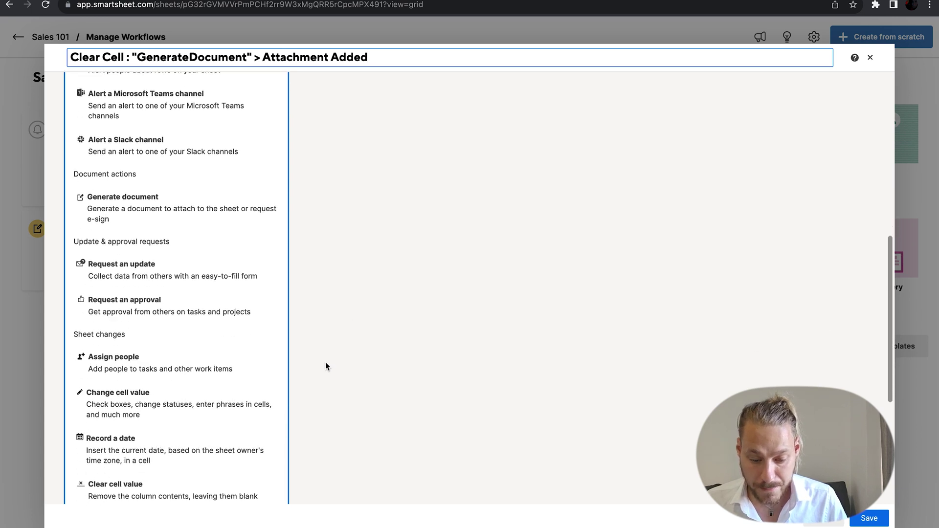
scroll(326, 367, "down", 2)
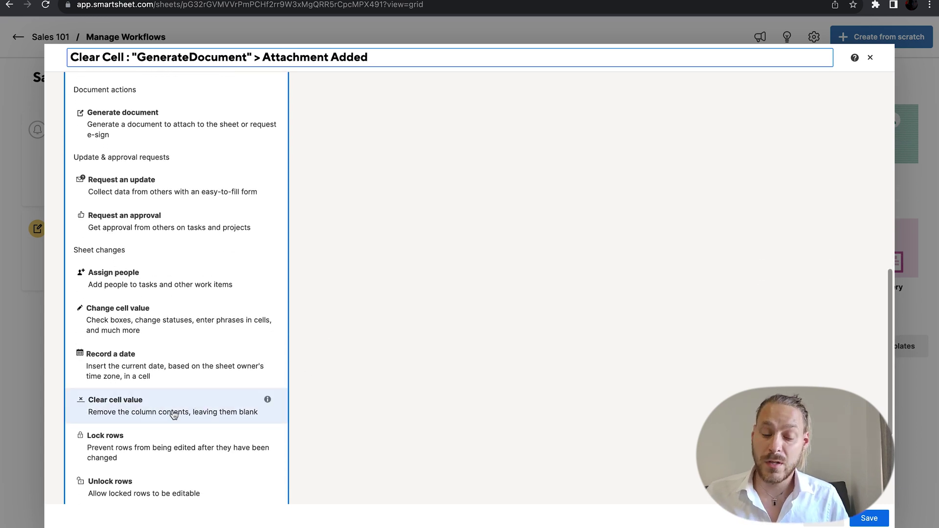
left_click(177, 414)
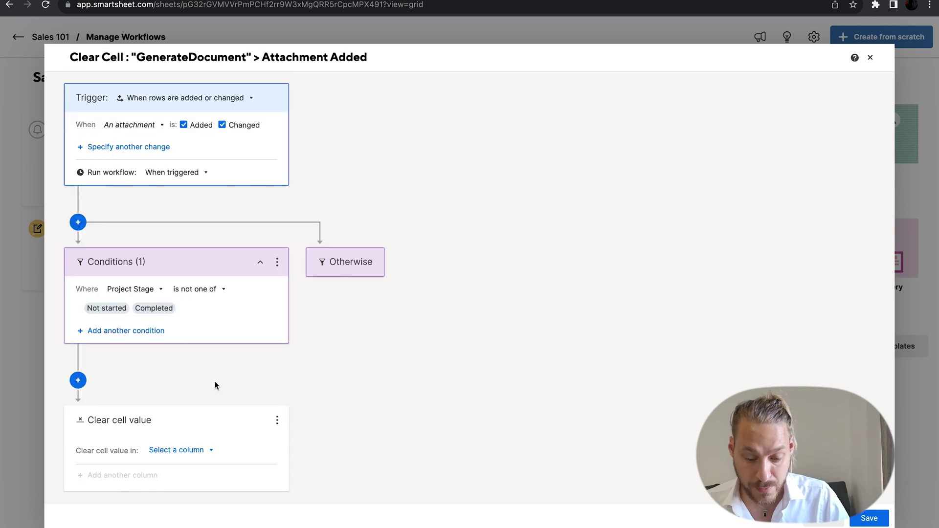
left_click(193, 454)
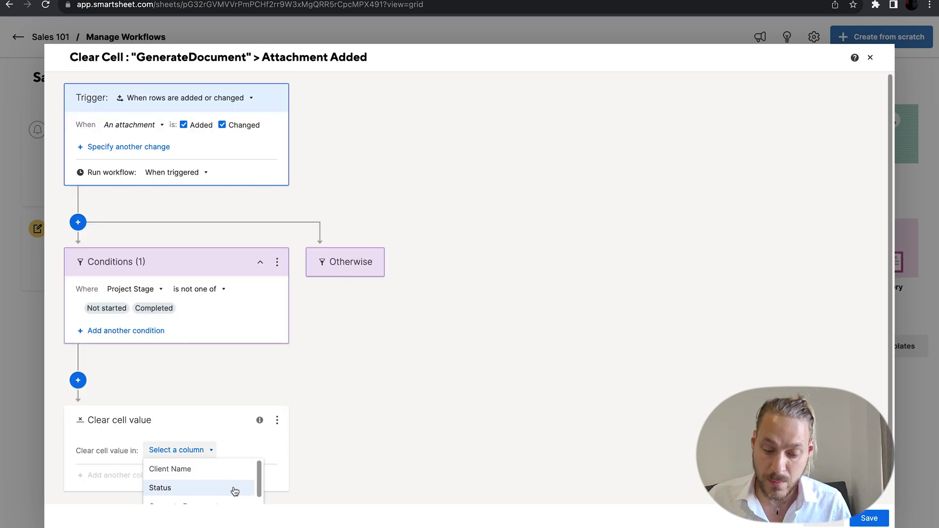
scroll(234, 488, "down", 3)
scroll(235, 491, "down", 5)
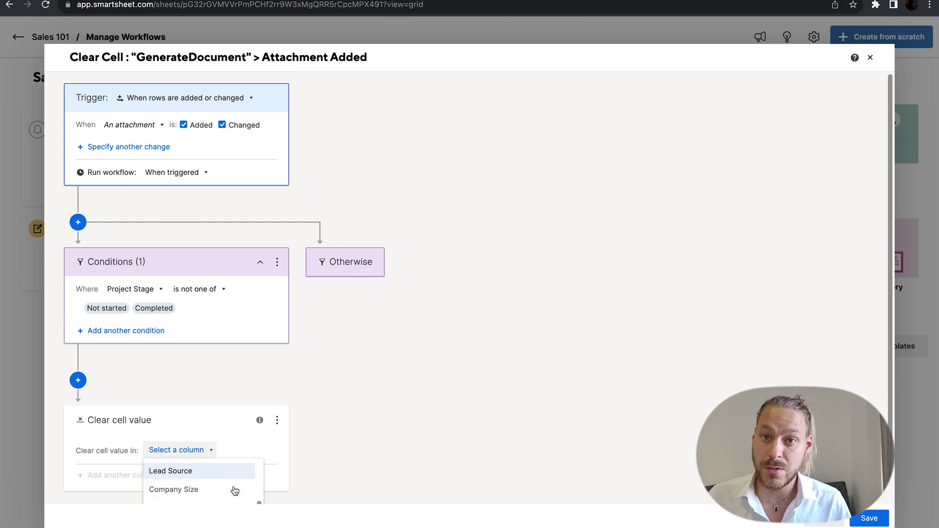
scroll(235, 491, "up", 1)
scroll(235, 490, "up", 4)
left_click(235, 492)
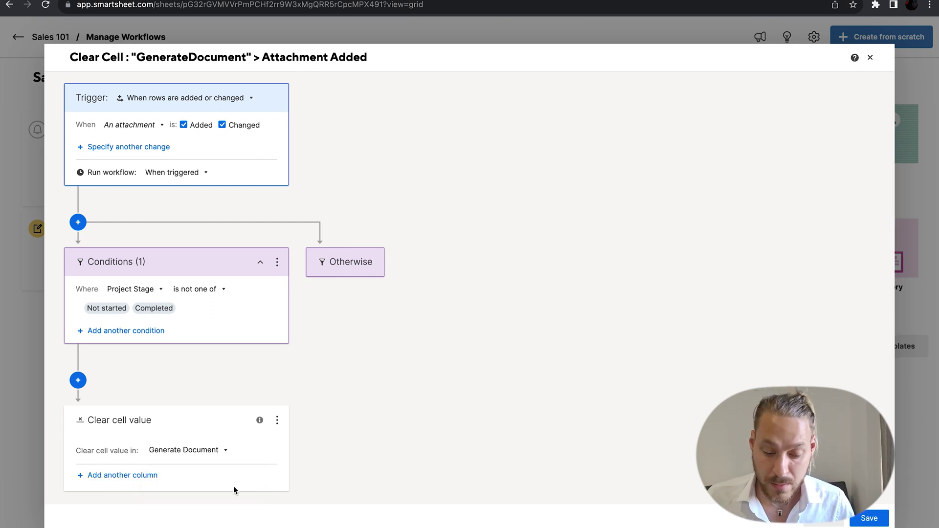
left_click(868, 519)
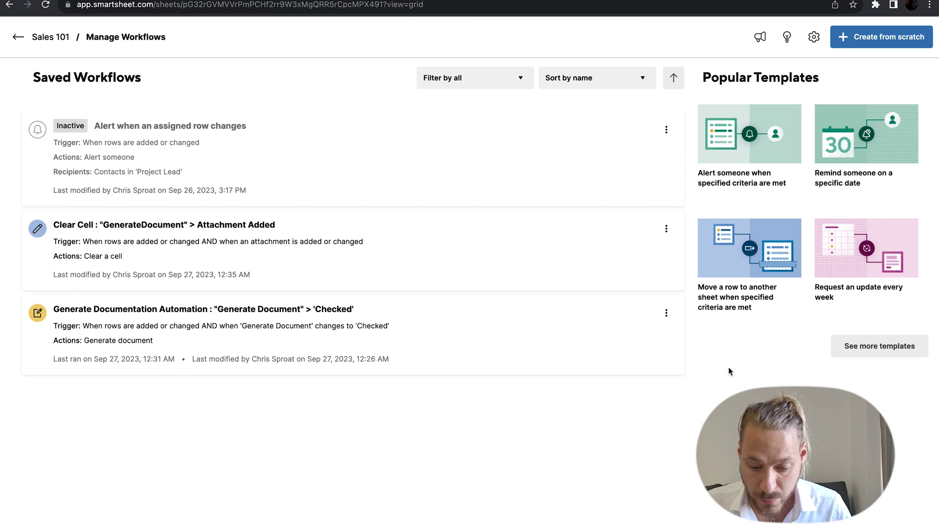
Start a new workflow named 'Add Date - "Date of Last Attachment" > 'Attachment Added''.
left_click(880, 37)
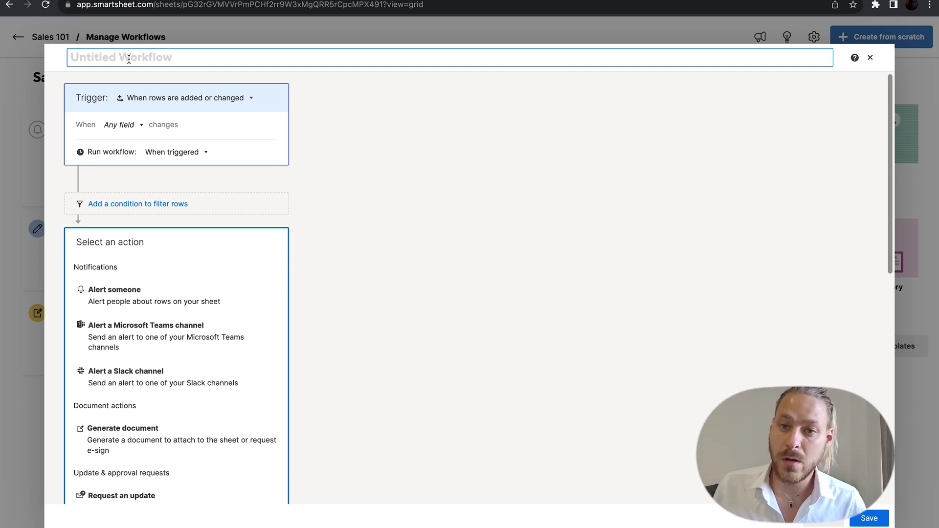
type("Da")
key("BackSpace")
key("BackSpace")
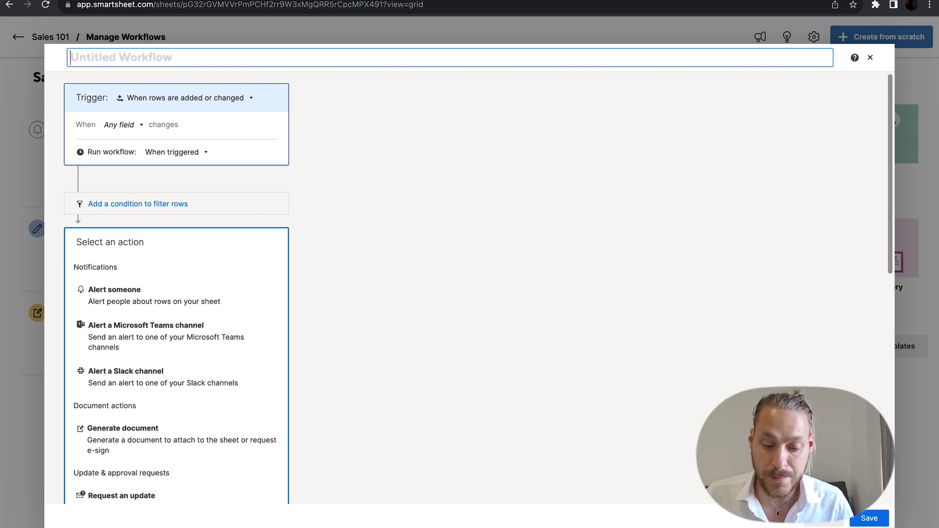
type("Add")
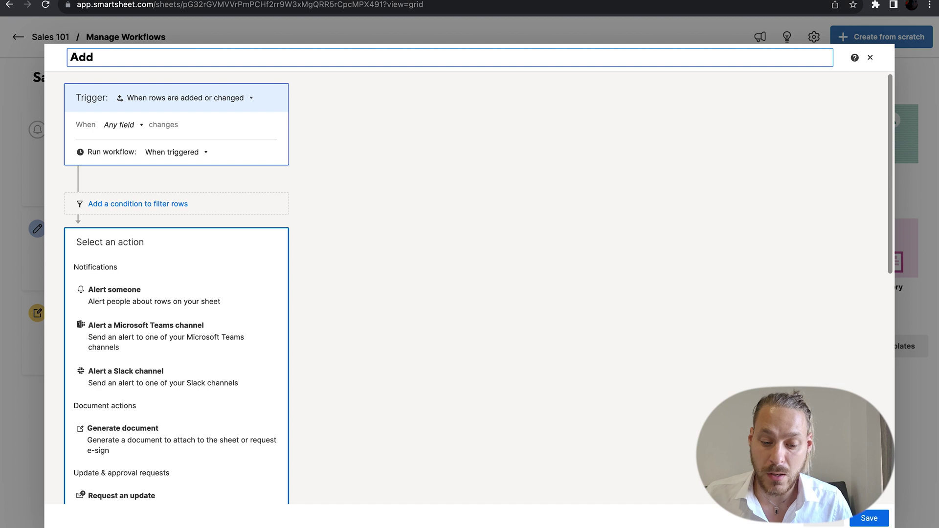
type(" Date")
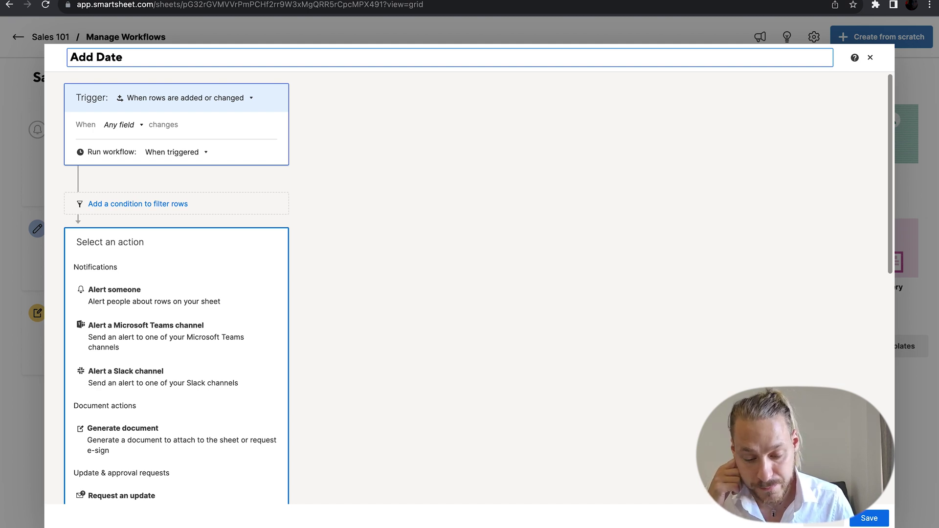
type(" - \"Date of")
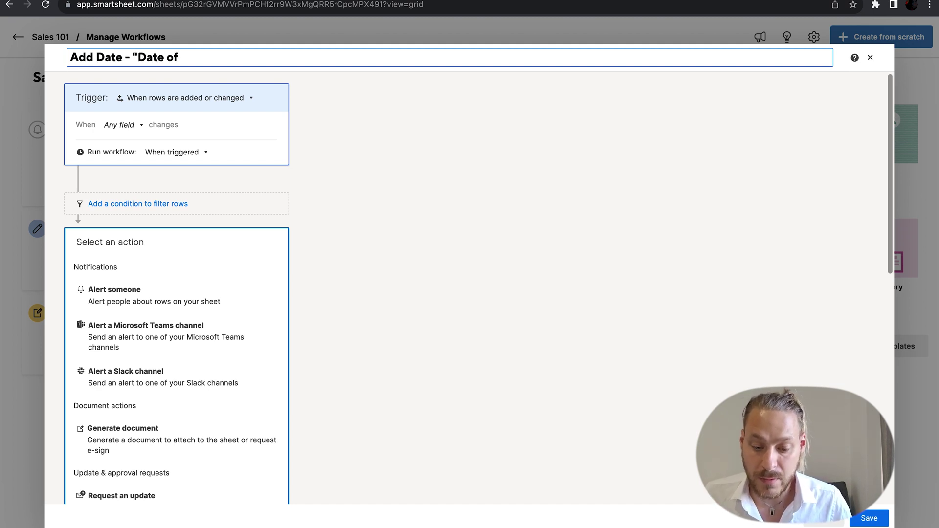
type(" Last Attachment\" > 'Attachme")
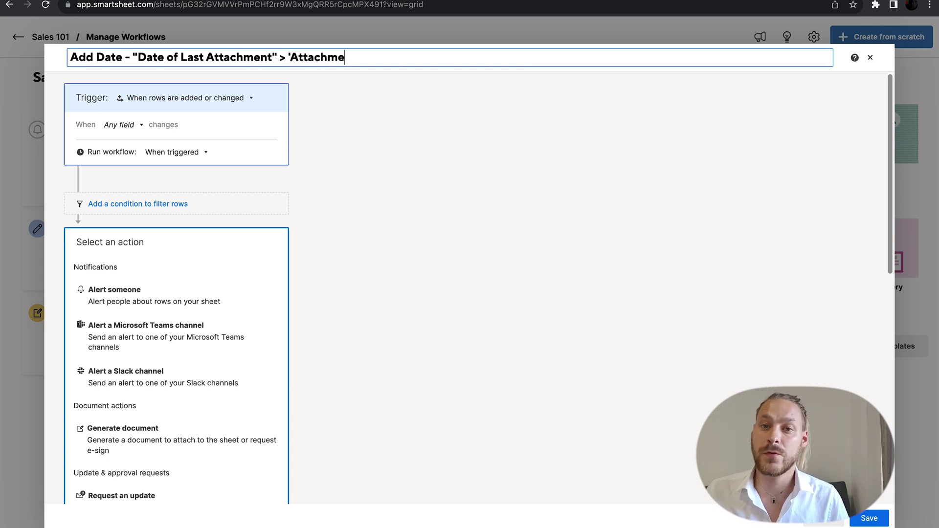
type("ded")
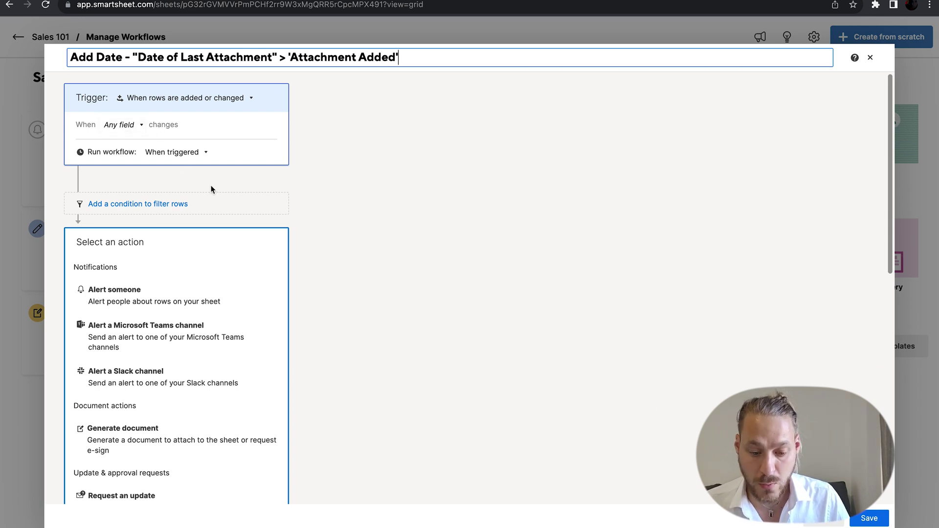
Trigger it when an attachment changes and add a Record a date action.
left_click(124, 126)
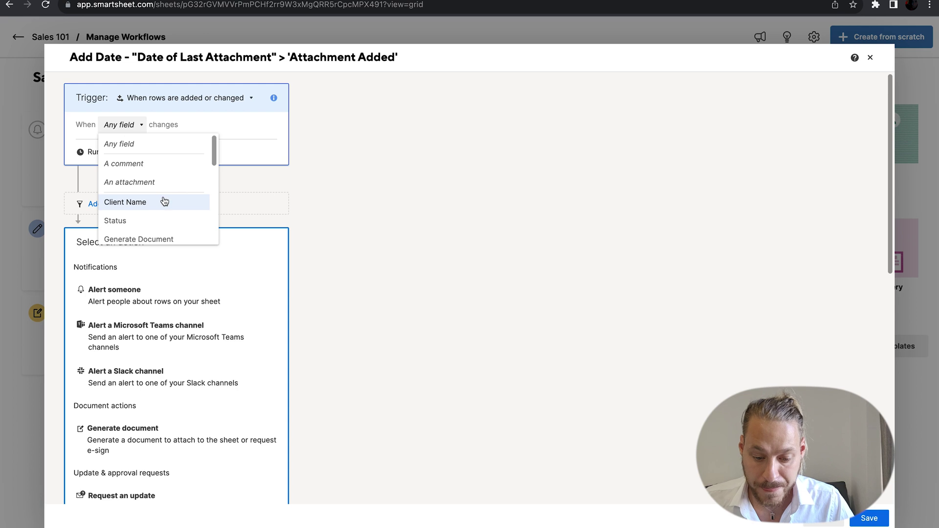
scroll(164, 201, "down", 2)
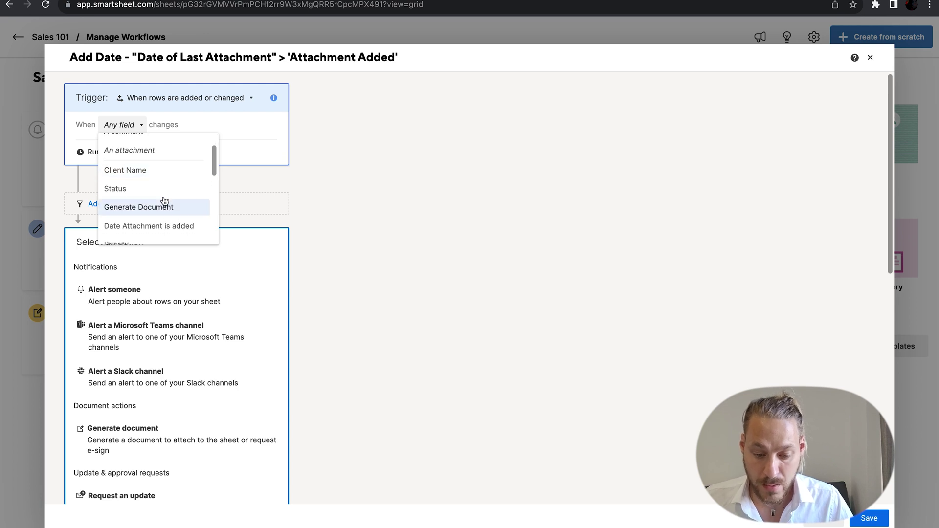
scroll(165, 201, "up", 2)
left_click(156, 173)
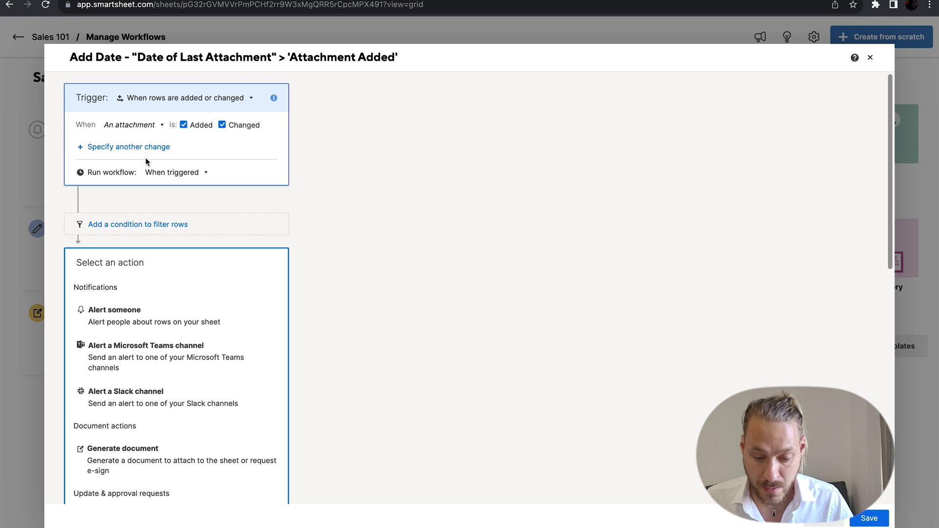
scroll(257, 316, "down", 1)
scroll(257, 316, "down", 7)
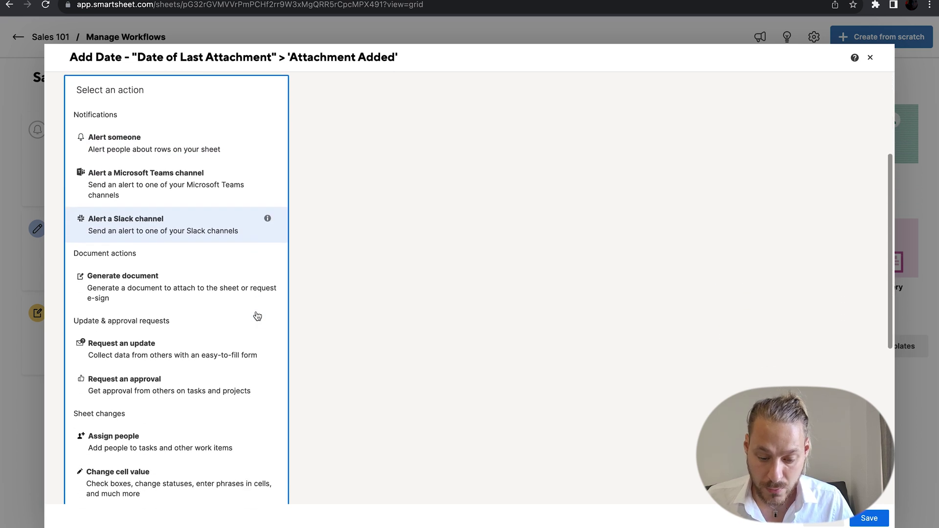
scroll(257, 316, "down", 1)
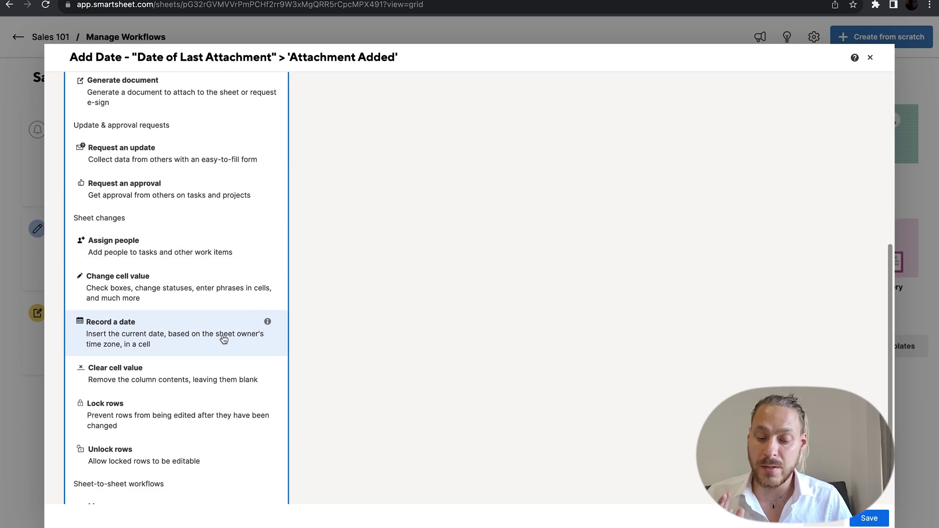
left_click(256, 335)
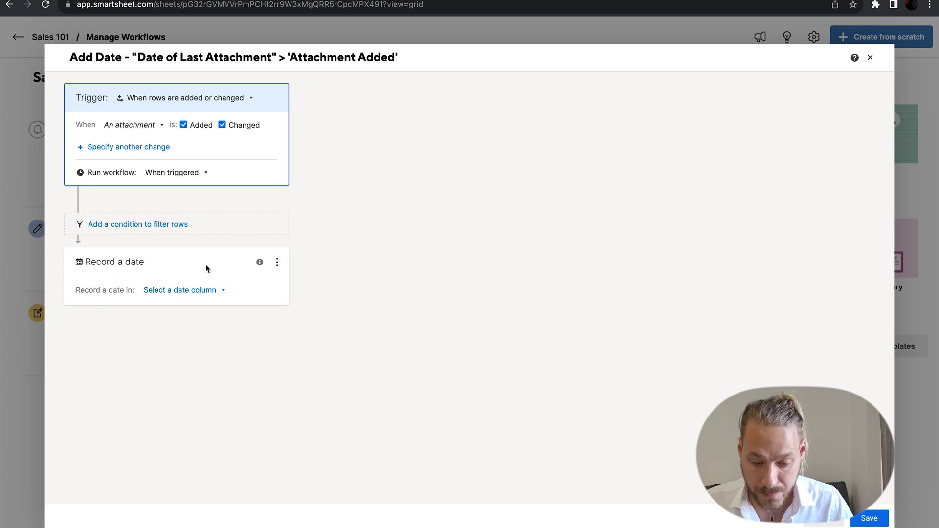
Record the date in the Date Attachment is added column and save the workflow.
left_click(189, 294)
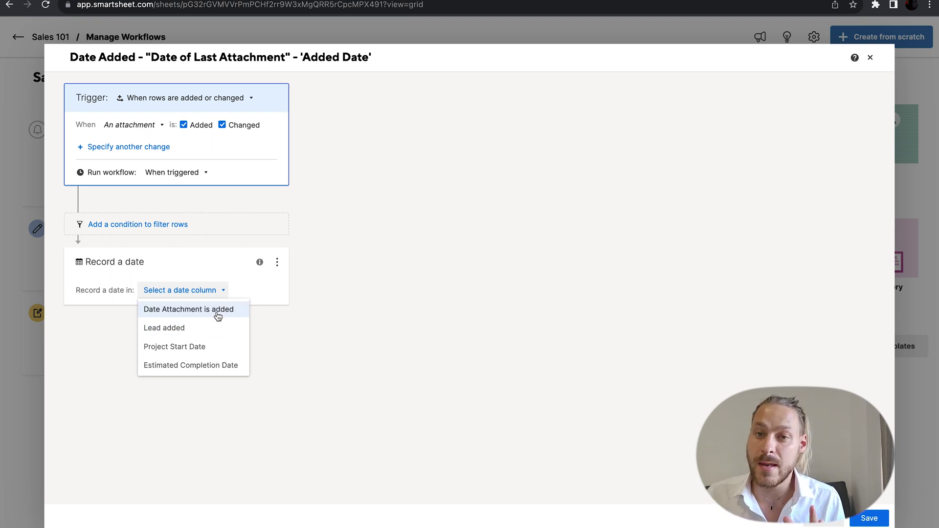
left_click(219, 313)
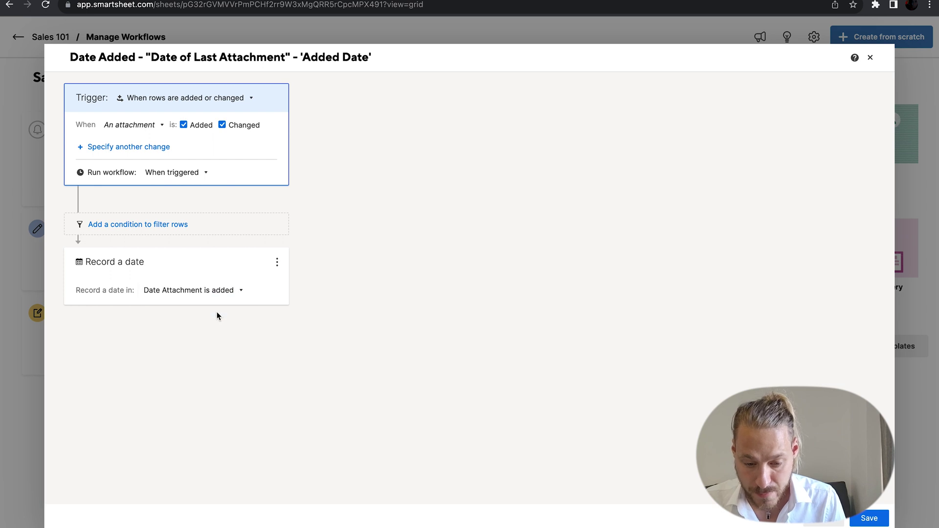
left_click(872, 518)
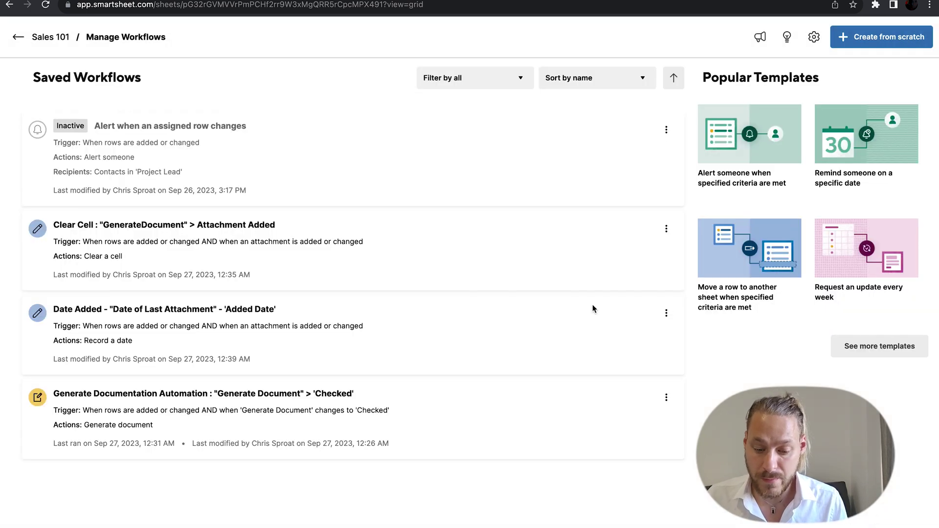
Back in Sales 101, set row 4's Project Stage to Production and save the sheet.
left_click(57, 42)
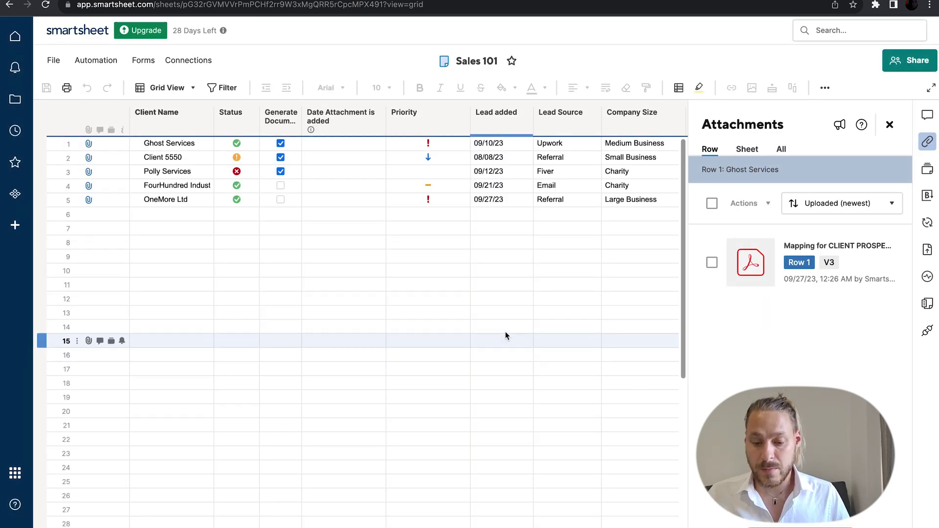
left_click(409, 181)
scroll(409, 179, "right", 10)
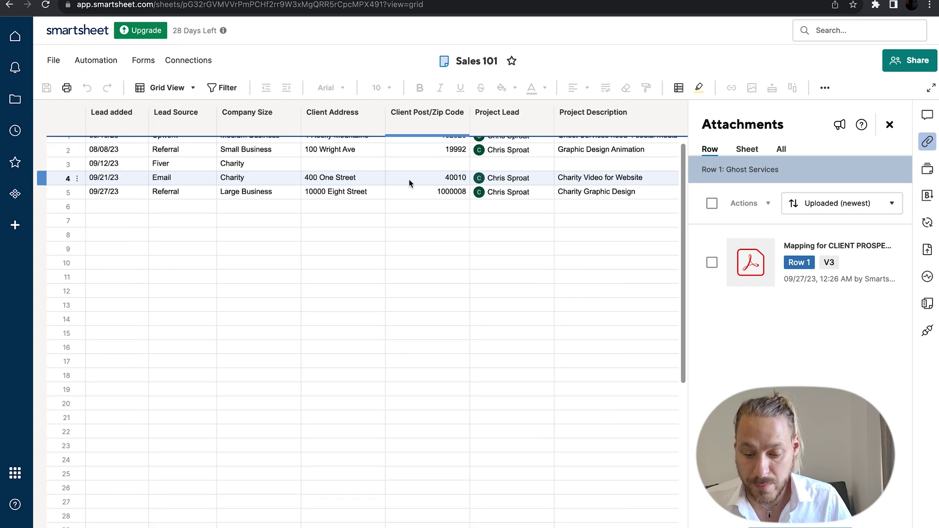
scroll(442, 178, "right", 10)
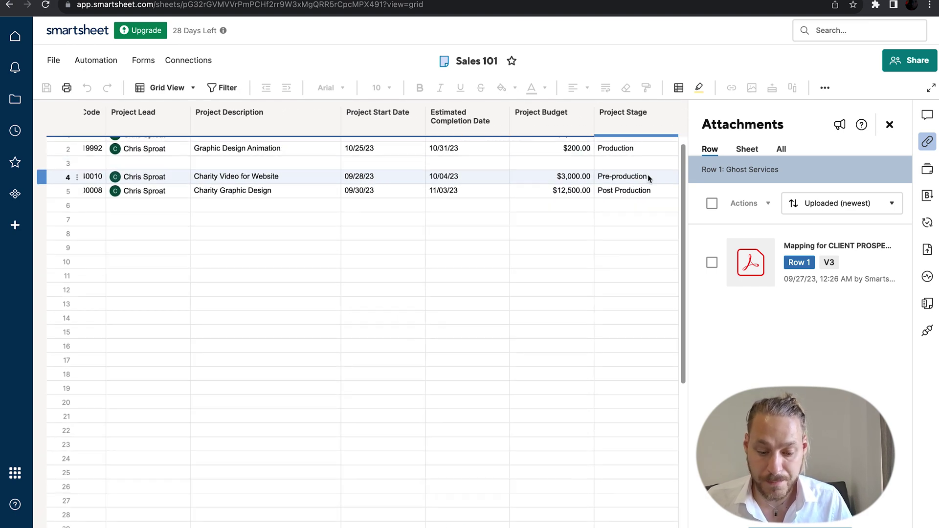
left_click(671, 179)
left_click(640, 210)
left_click(407, 233)
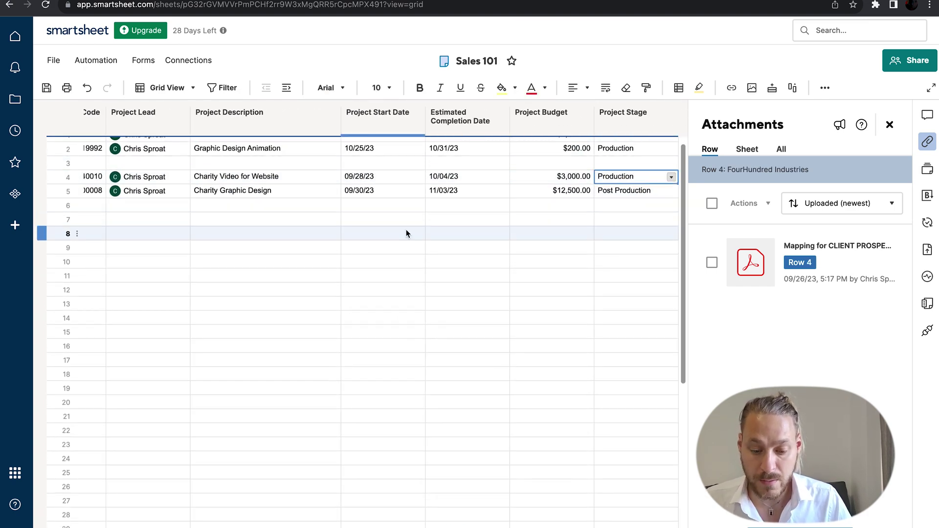
scroll(406, 233, "left", 10)
scroll(406, 233, "left", 10)
left_click(289, 186)
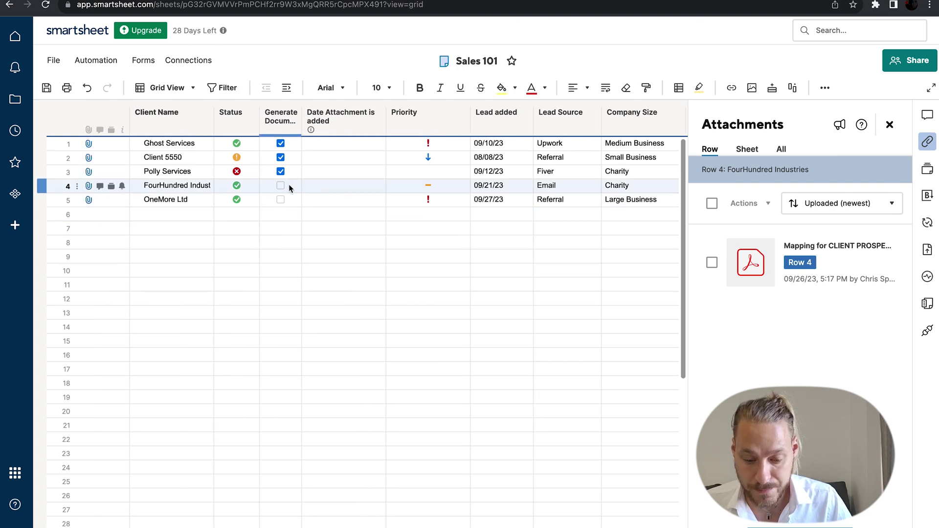
left_click(46, 87)
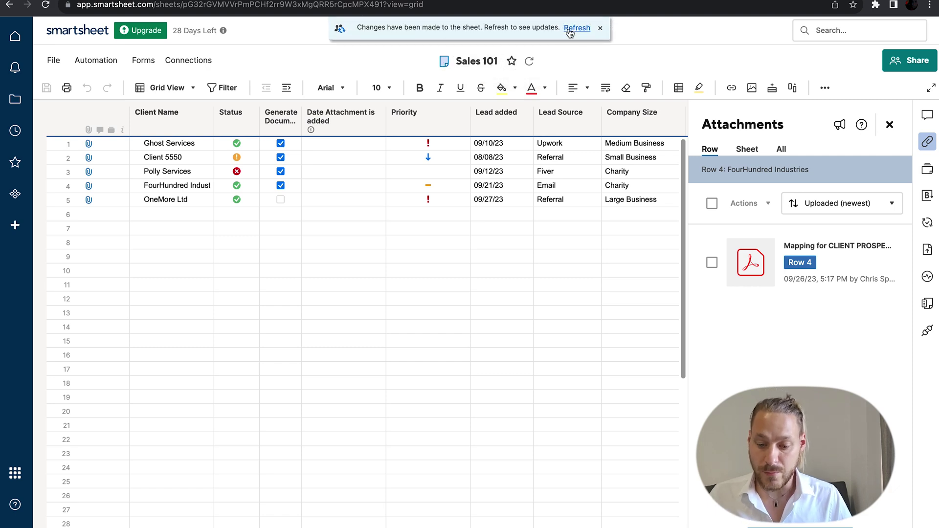
Refresh the sheet, check row 4 shows date 09/26/23 and a V2 PDF, then close attachments.
left_click(570, 30)
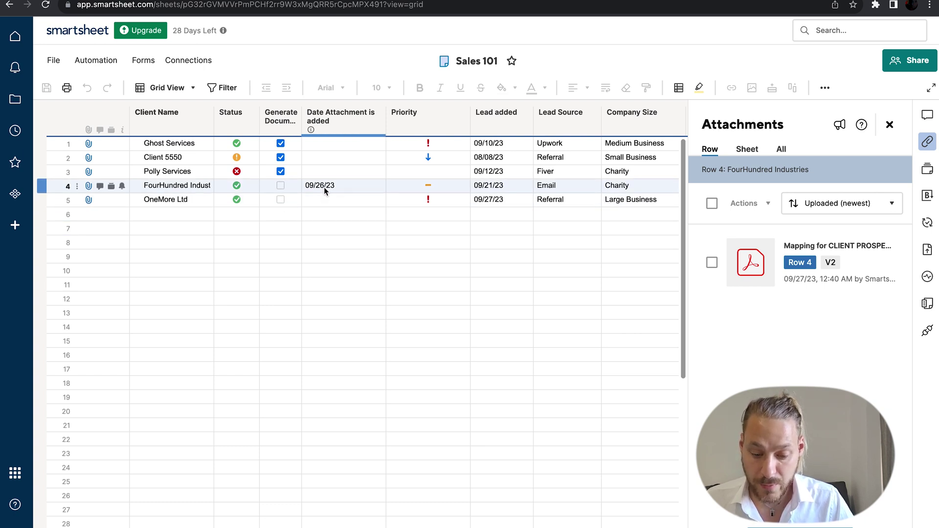
left_click(91, 185)
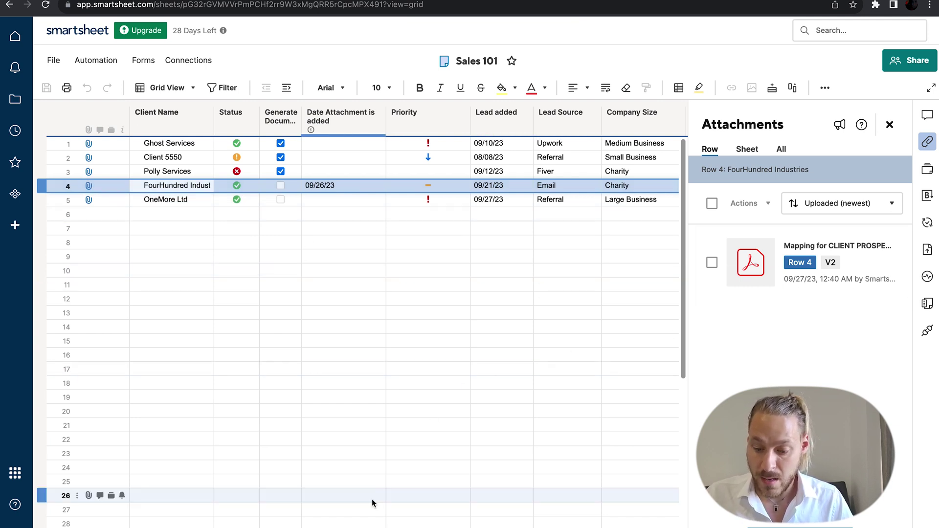
mouse_move(395, 524)
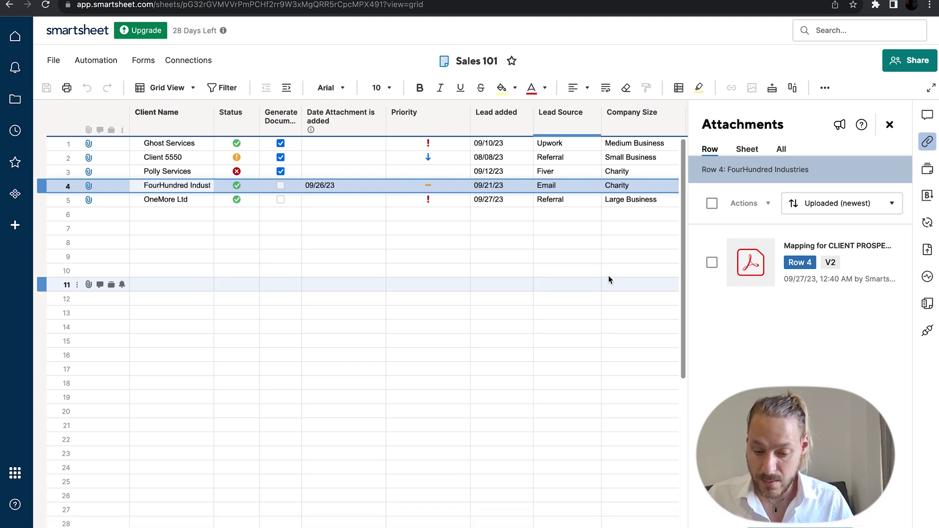
left_click(889, 128)
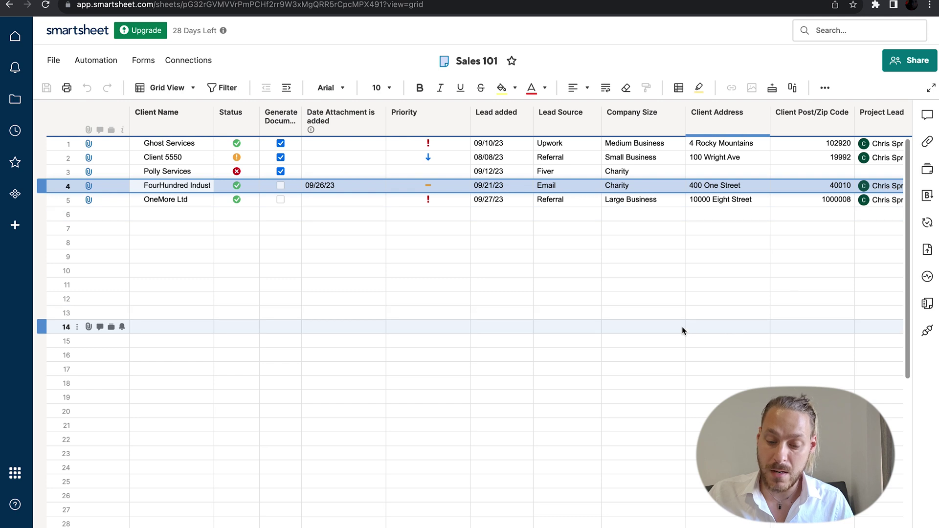